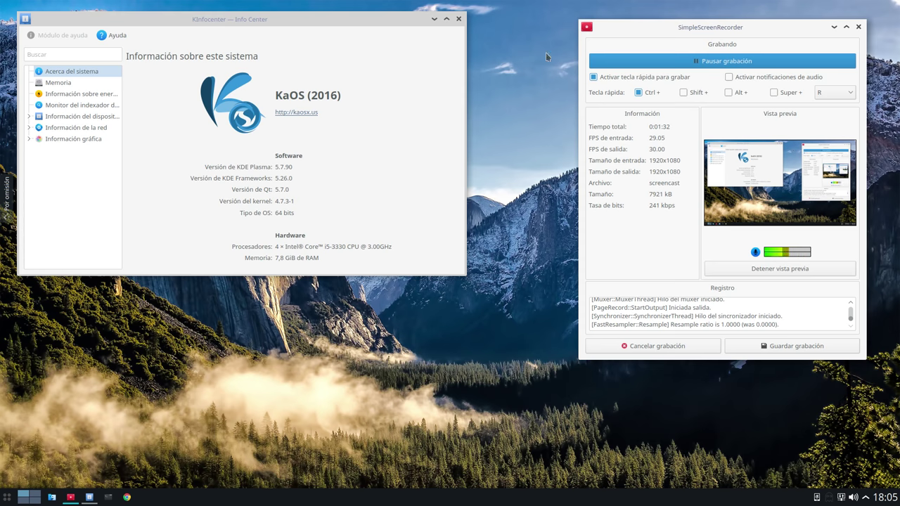
Step: Minimize the SimpleScreenRecorder and Info Center windows and switch to Google Chrome
left_click(833, 27)
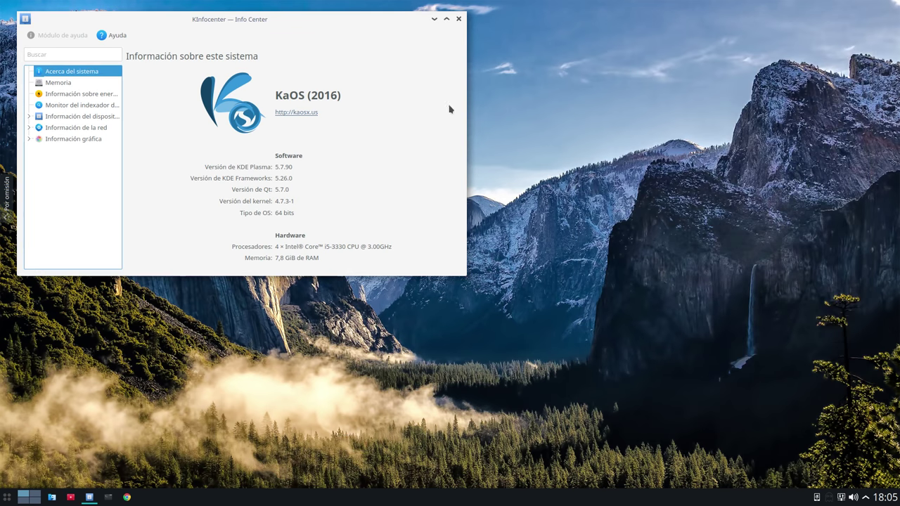
left_click(435, 20)
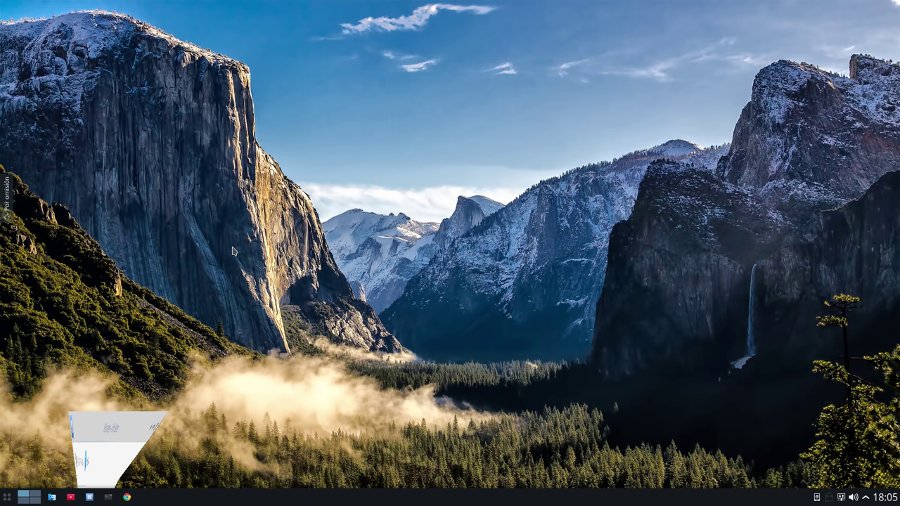
left_click(128, 497)
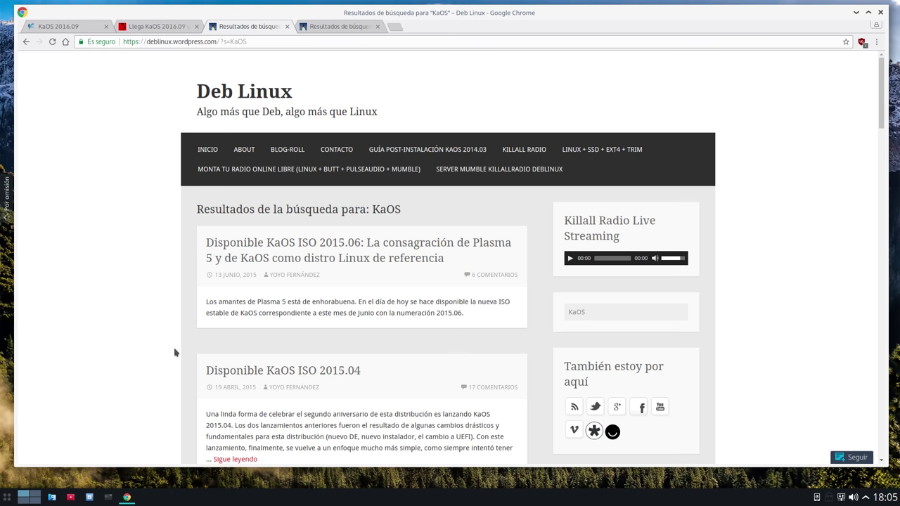
Step: Look through the KaOS search results on the Deb Linux blog down to the older entries link
scroll(197, 281, "down", 8)
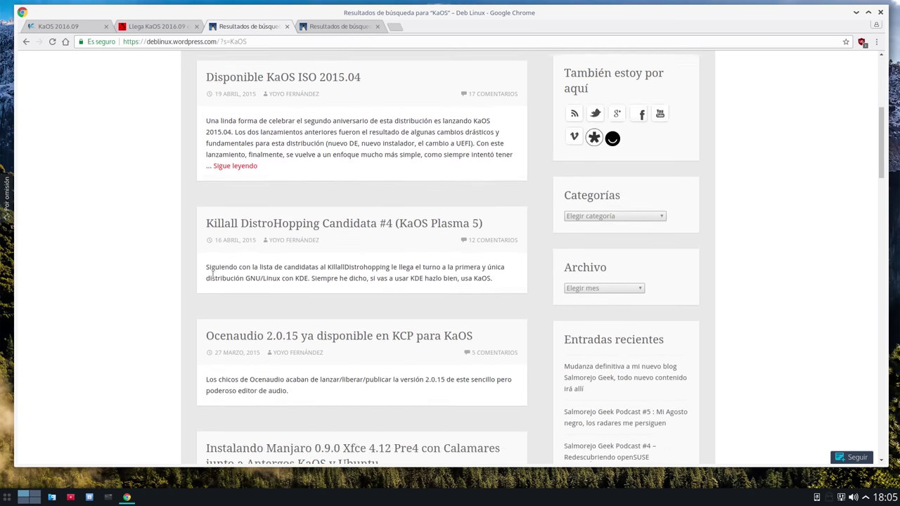
scroll(213, 267, "down", 3)
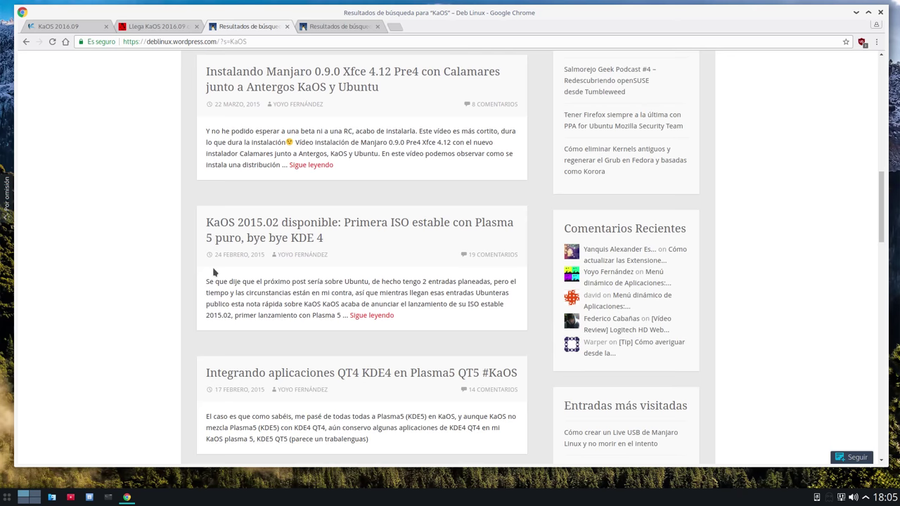
scroll(214, 272, "down", 10)
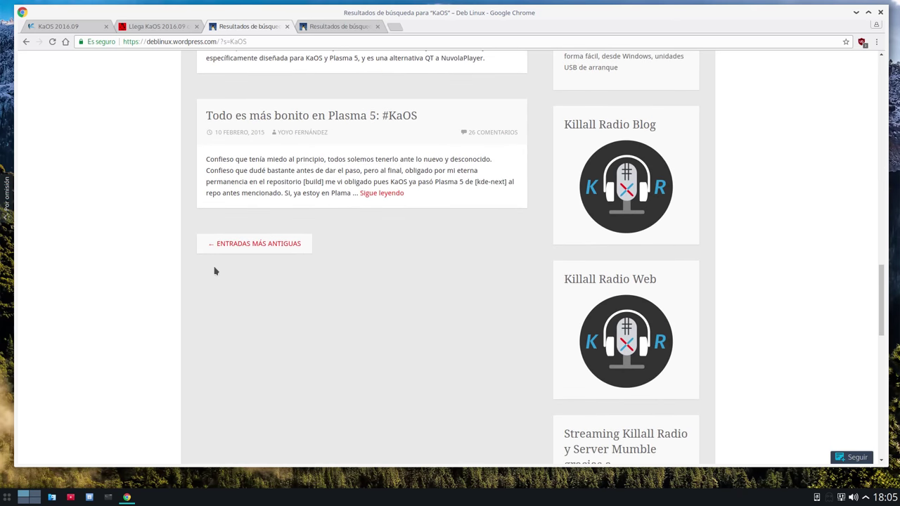
scroll(215, 271, "up", 18)
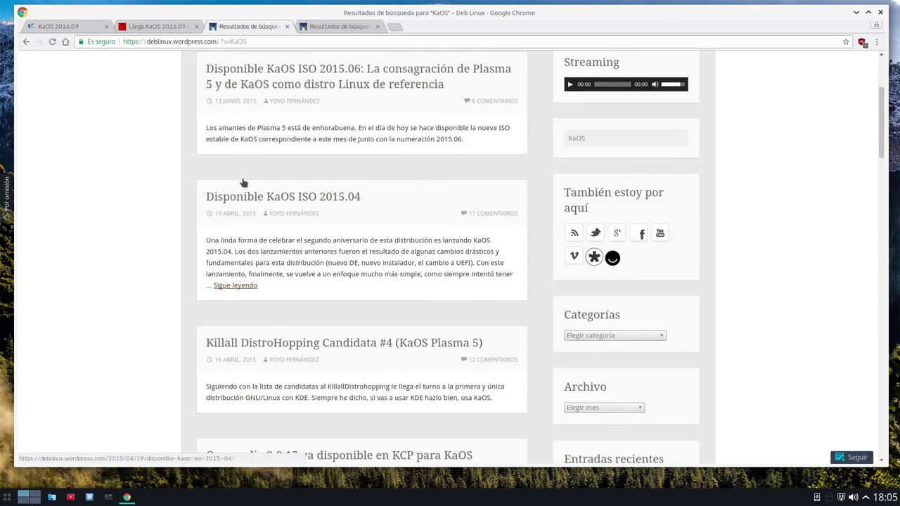
Step: Look through the KaOS search results on the Salmorejo Geek blog
left_click(338, 27)
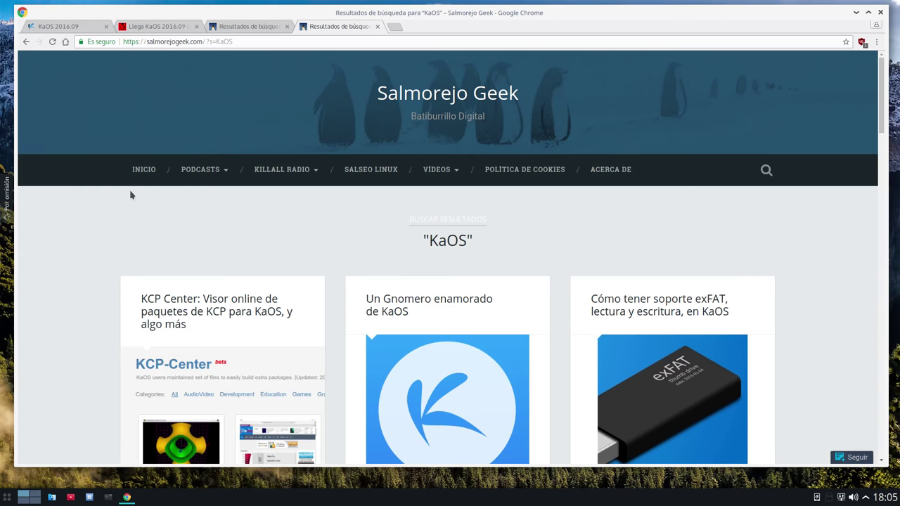
scroll(130, 194, "down", 5)
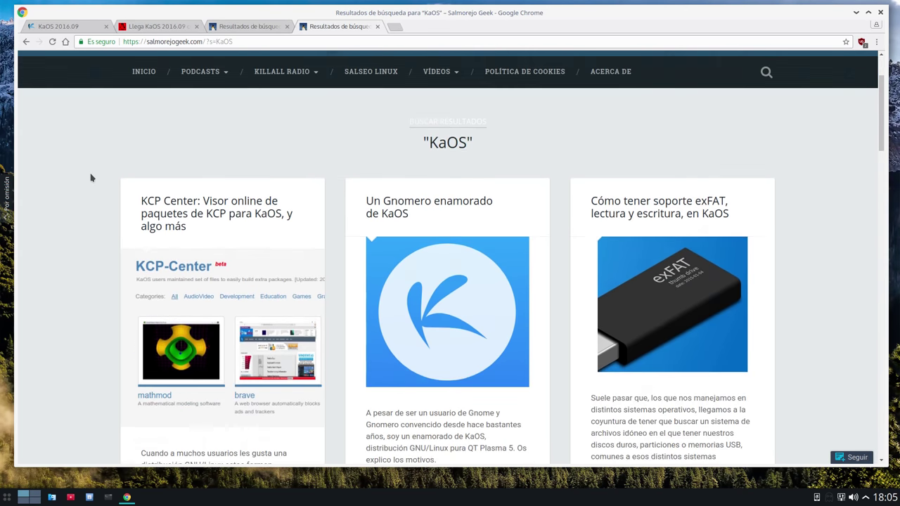
scroll(39, 157, "up", 3)
scroll(39, 157, "up", 3)
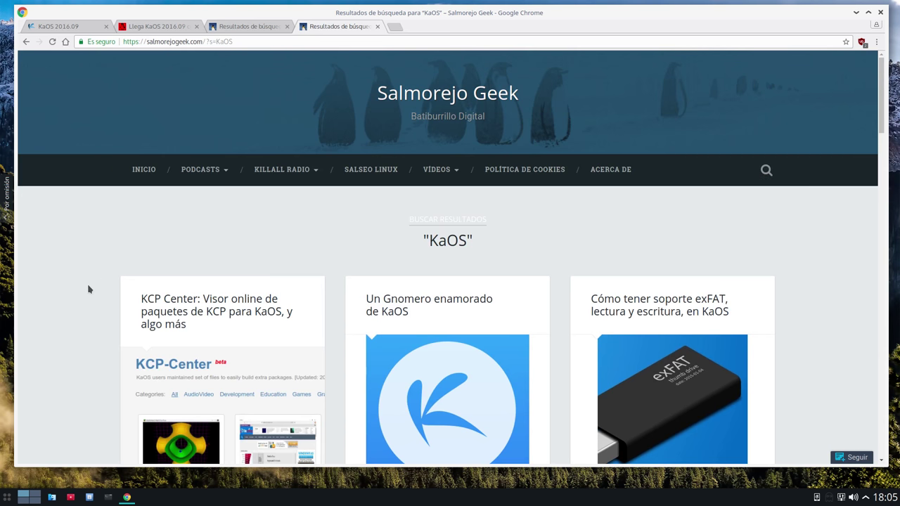
scroll(74, 294, "down", 10)
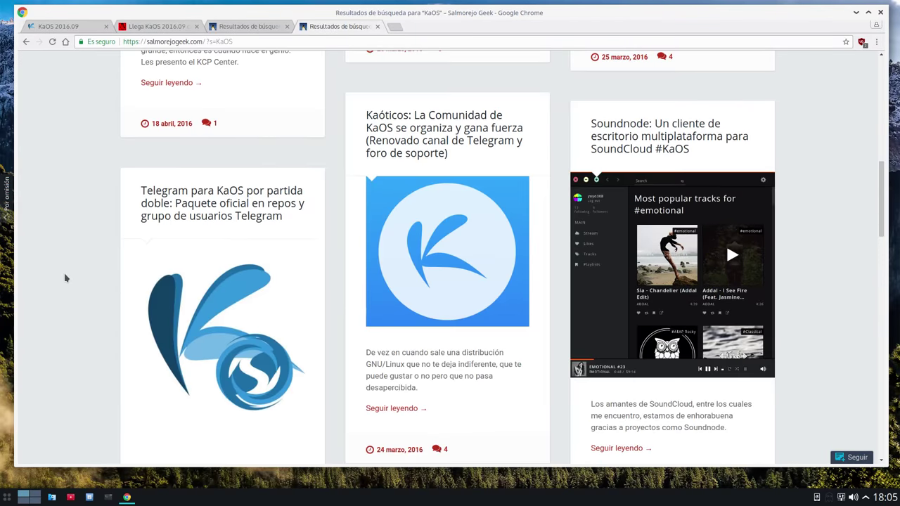
scroll(64, 273, "down", 4)
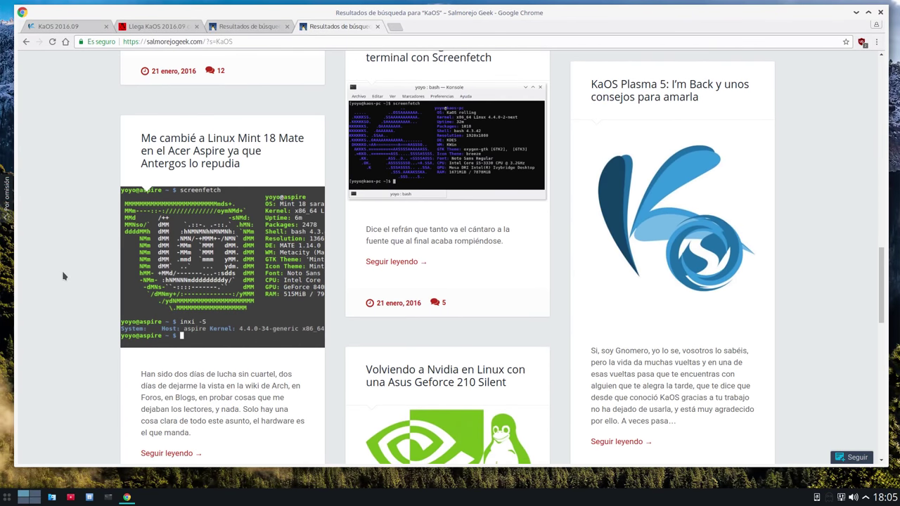
scroll(62, 275, "up", 2)
scroll(53, 256, "up", 12)
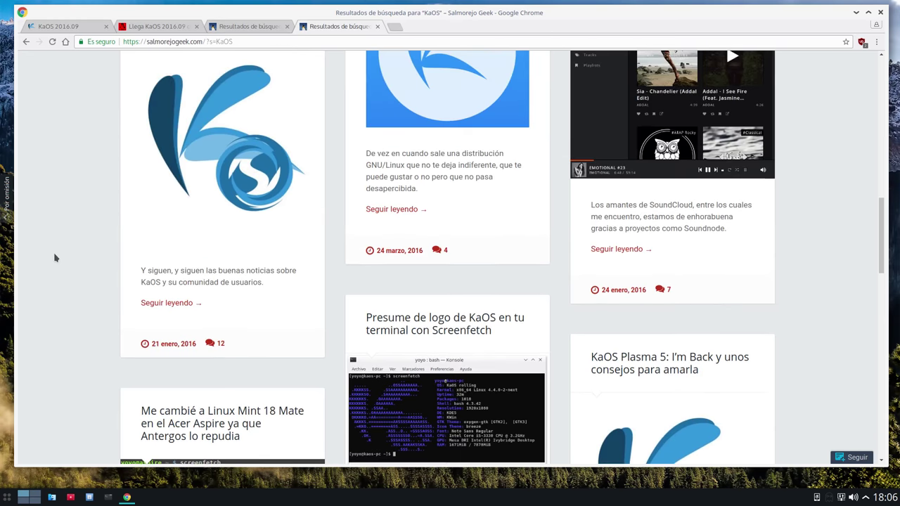
scroll(58, 254, "up", 2)
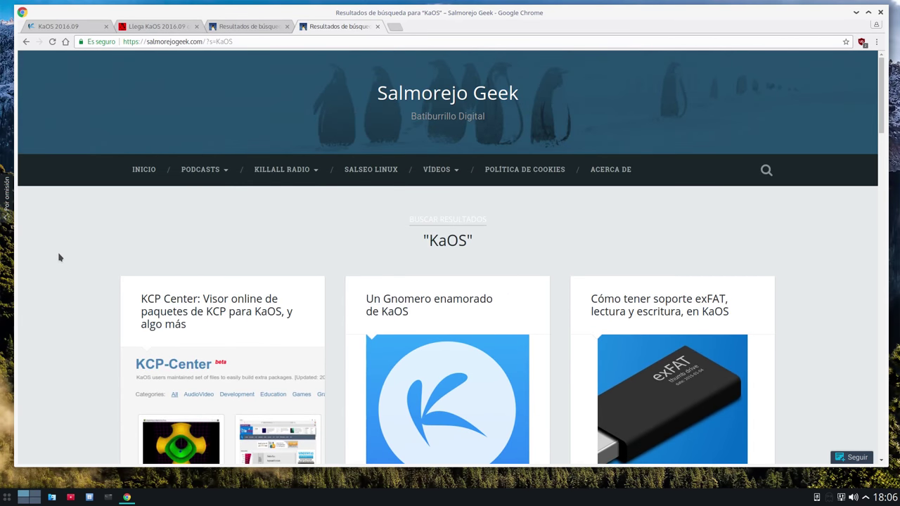
Step: Close the Deb Linux and Salmorejo Geek search result pages, keeping the two KaOS 2016.09 articles open
left_click(80, 29)
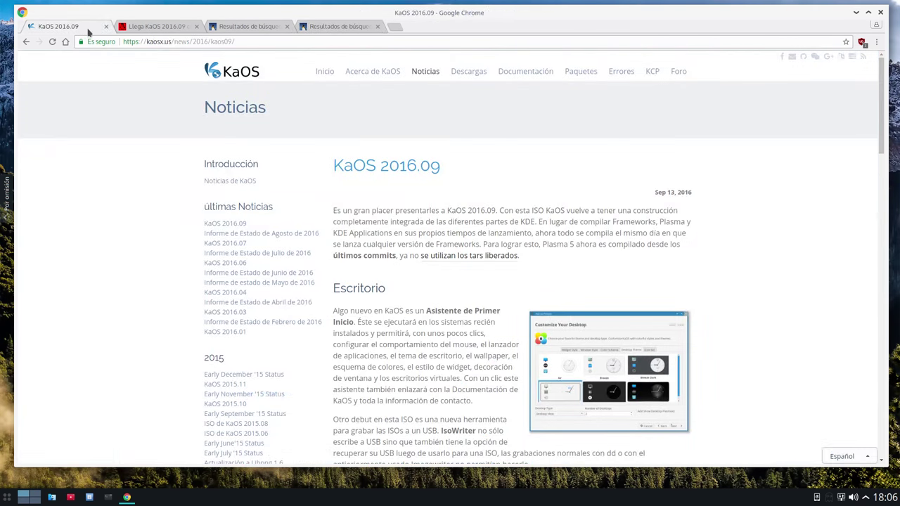
left_click(258, 29)
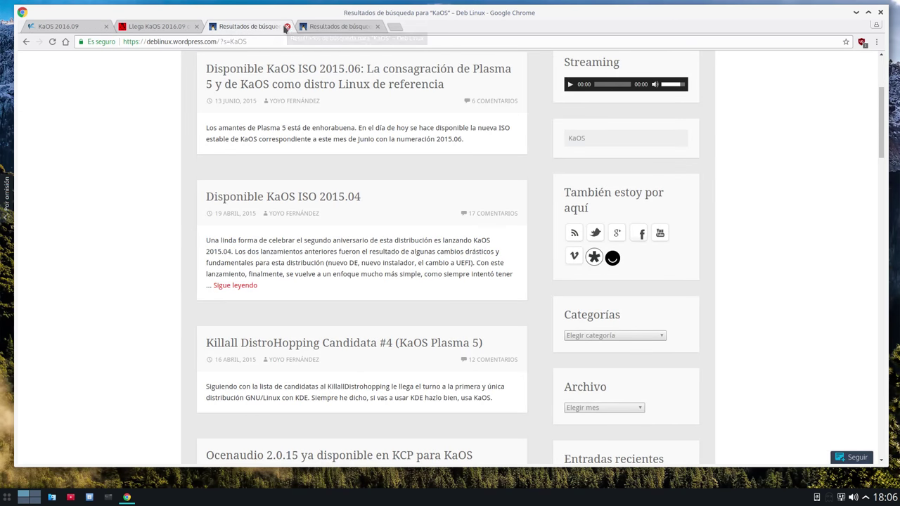
left_click(287, 27)
left_click(287, 27)
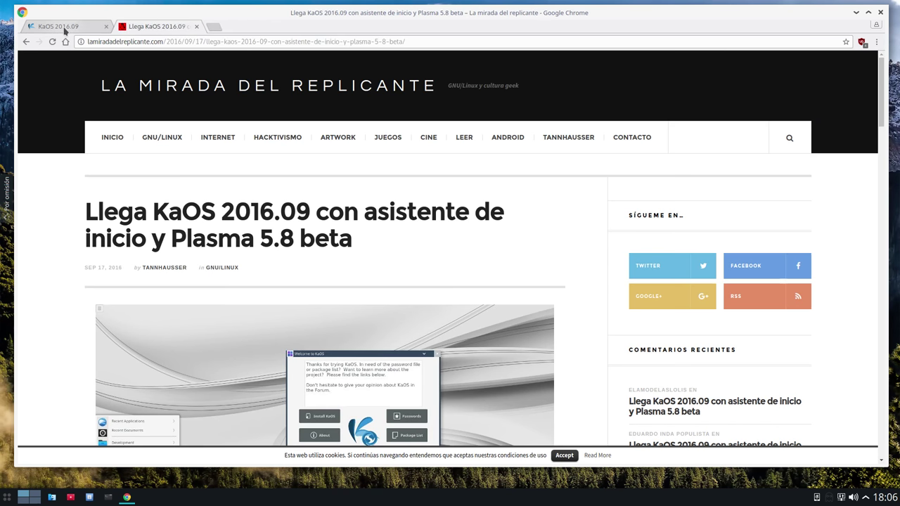
Step: Review the official KaOS 2016.09 announcement on kaosx.us through the Calamares and known problems sections
left_click(66, 28)
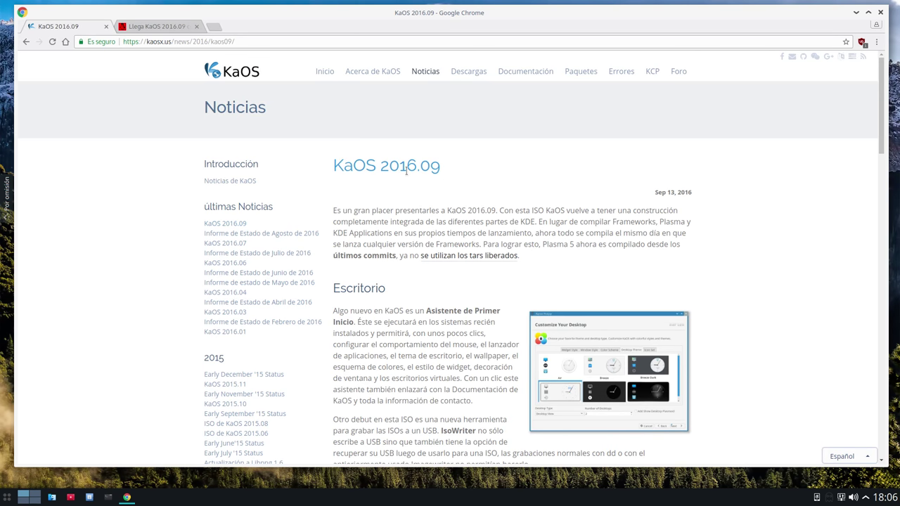
scroll(348, 191, "down", 3)
scroll(348, 191, "down", 3)
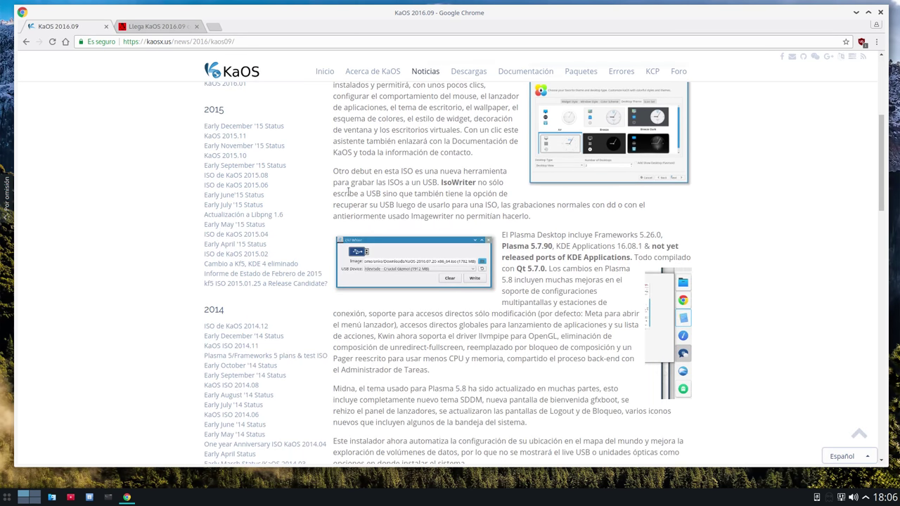
scroll(348, 192, "down", 18)
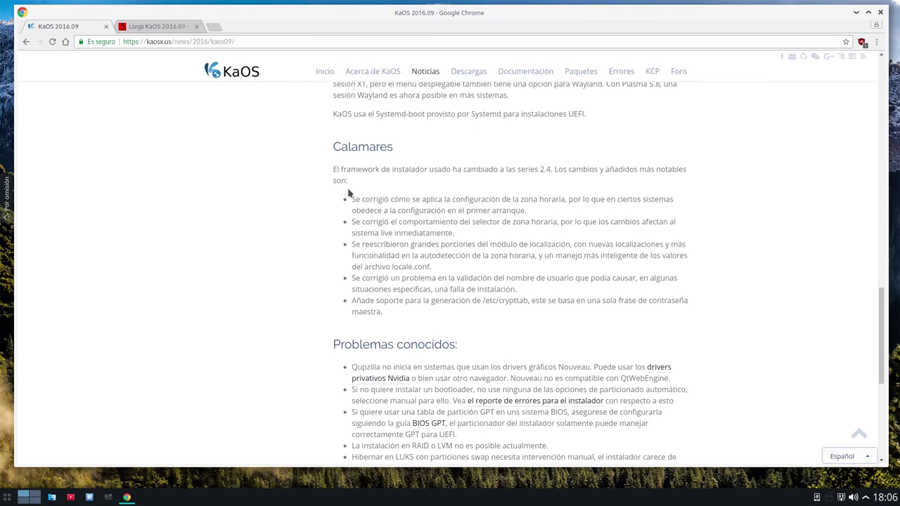
Step: Read the La mirada del replicante article on KaOS 2016.09, covering its screenshot and the included packages
left_click(185, 29)
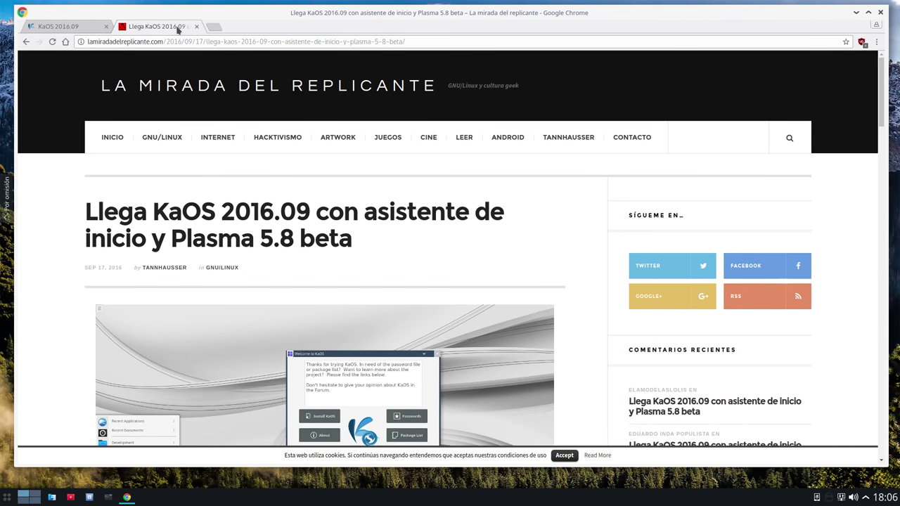
scroll(185, 241, "down", 10)
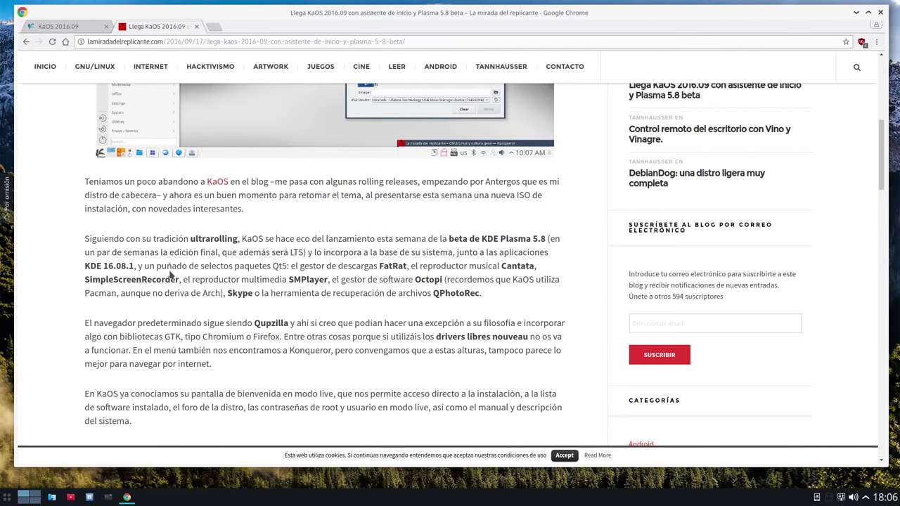
scroll(169, 276, "up", 1)
scroll(170, 276, "up", 7)
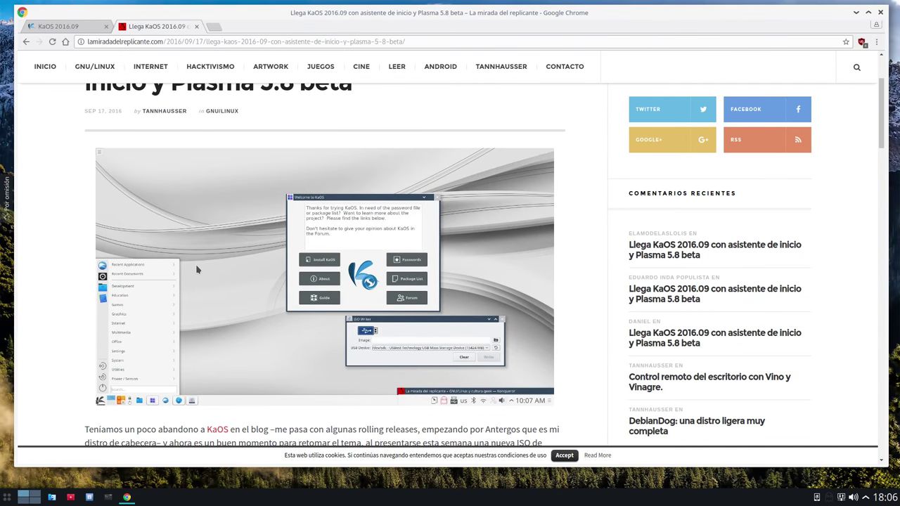
scroll(200, 269, "down", 5)
scroll(200, 269, "down", 4)
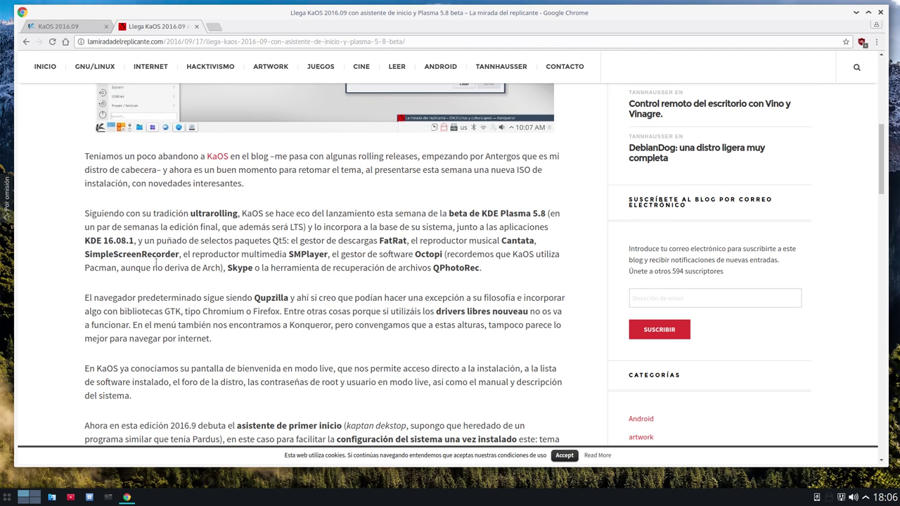
Step: Check the system information in Info Center, minimize it and return to the KaOS article in Chrome
left_click(855, 12)
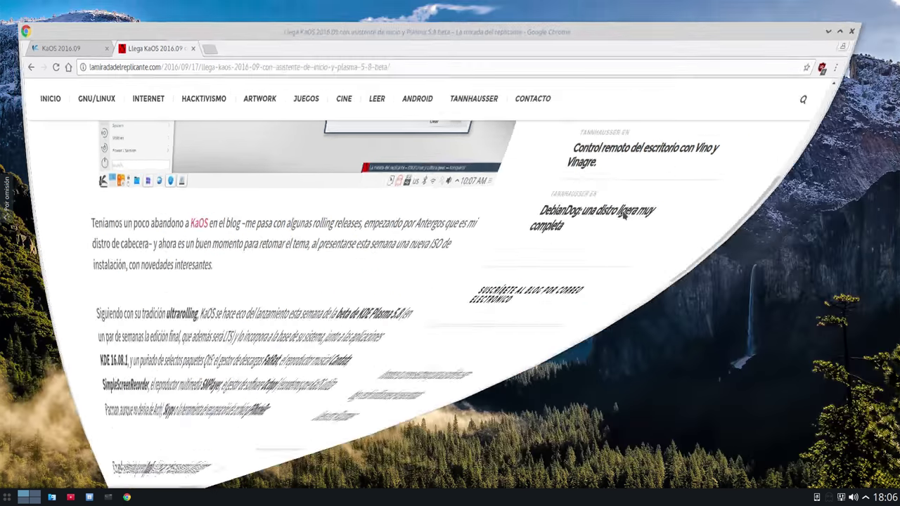
left_click(89, 497)
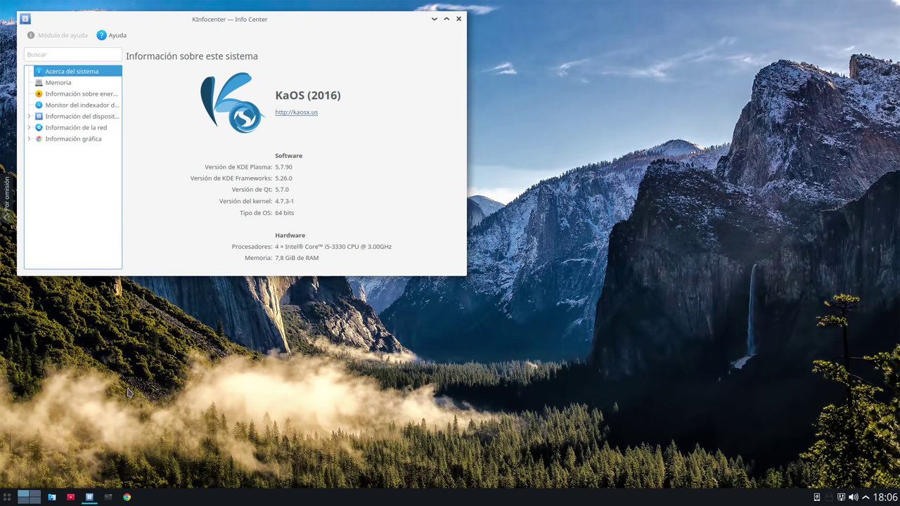
left_click(435, 19)
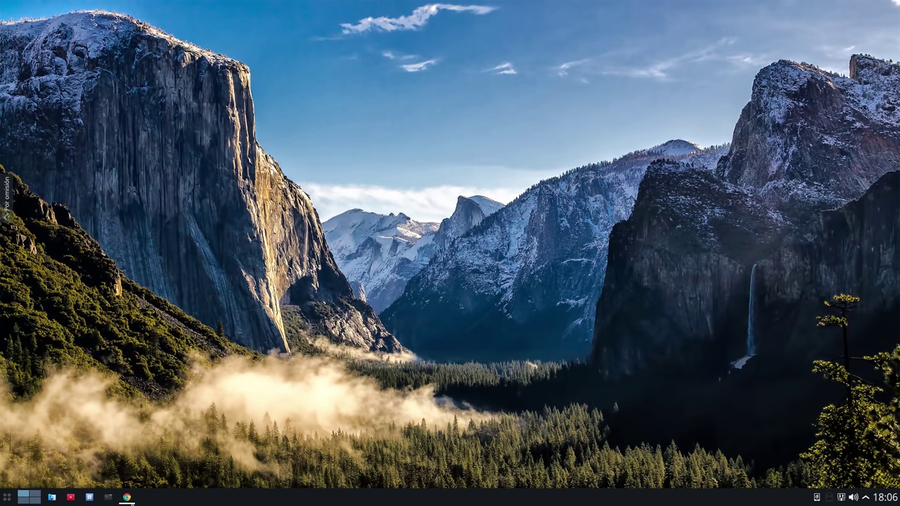
left_click(127, 497)
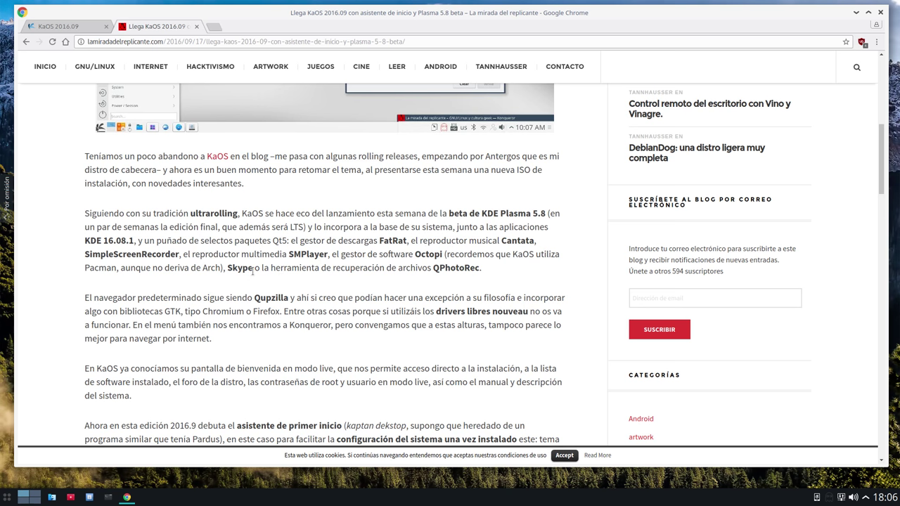
Step: Highlight the Skype mention in the article and read on through the first-run assistant section and its screenshot
left_click_drag(252, 271, 215, 271)
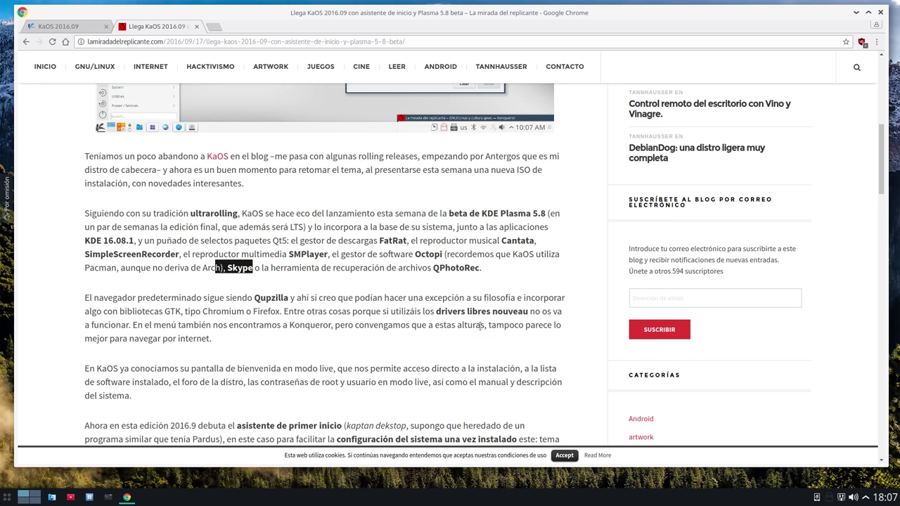
left_click(367, 364)
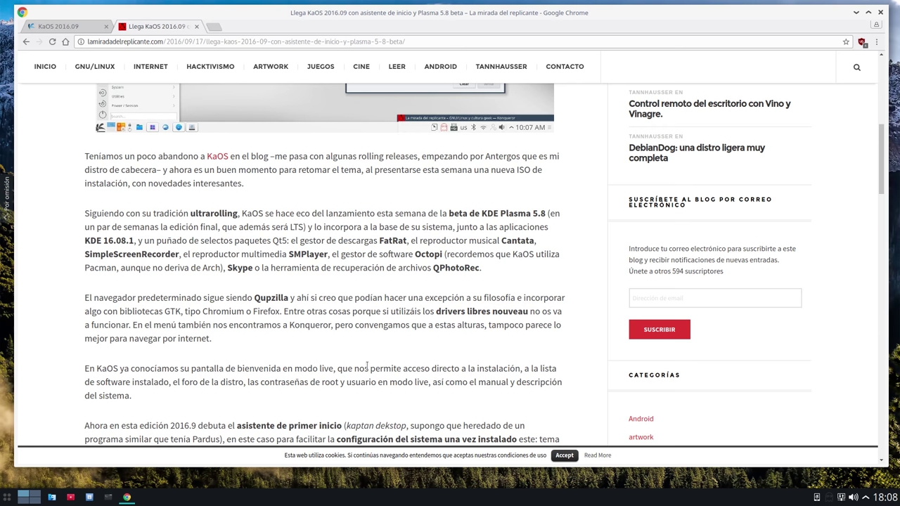
scroll(353, 365, "down", 3)
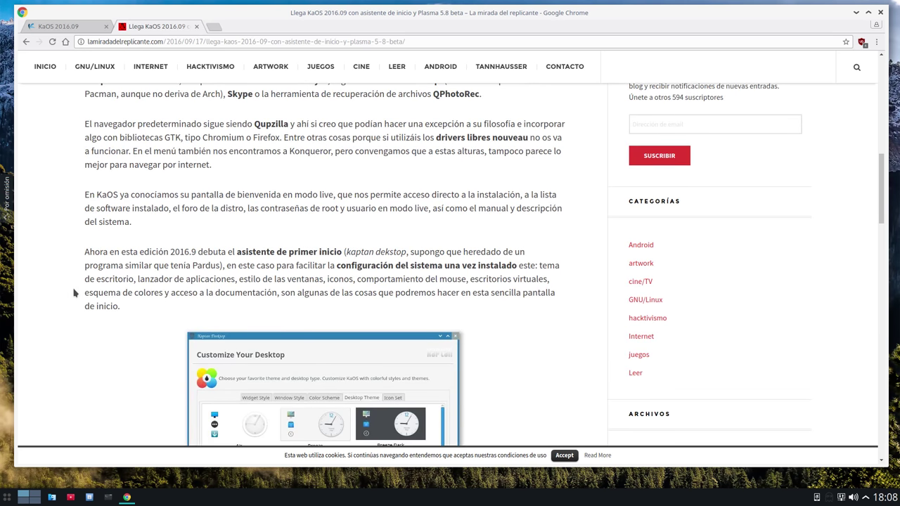
scroll(45, 295, "down", 3)
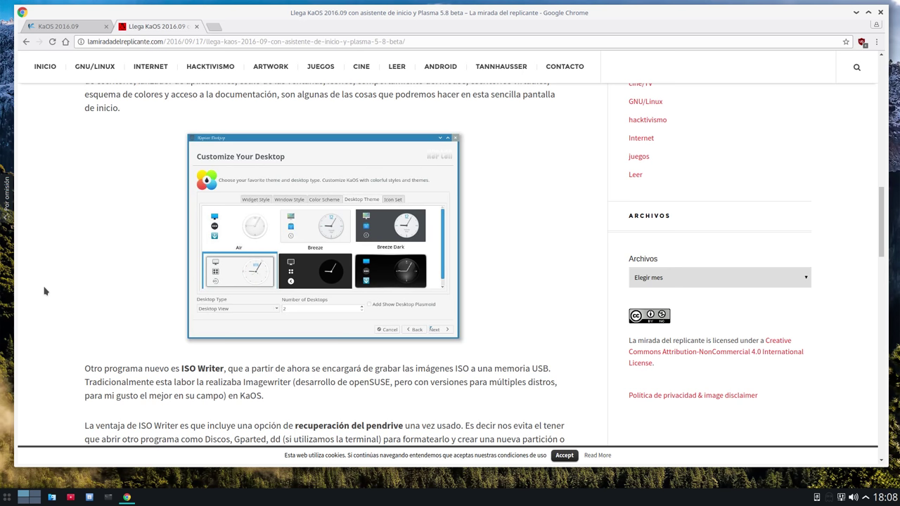
Step: Minimize Chrome, search the application launcher for "kap" and open Kaptan
left_click(856, 12)
left_click(8, 497)
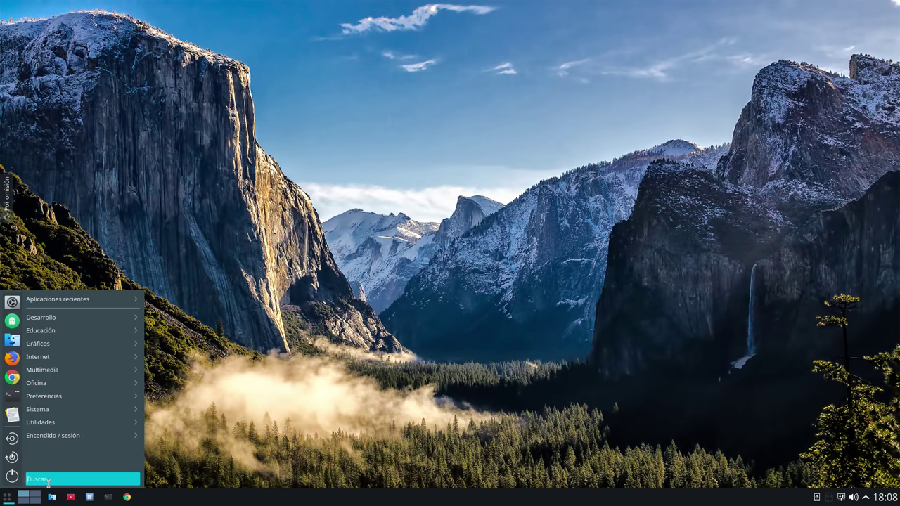
type("kap")
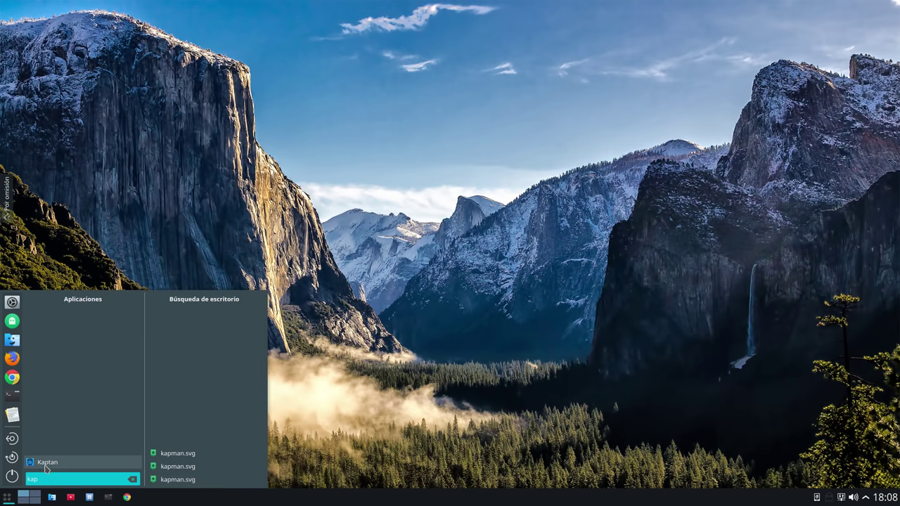
left_click(47, 462)
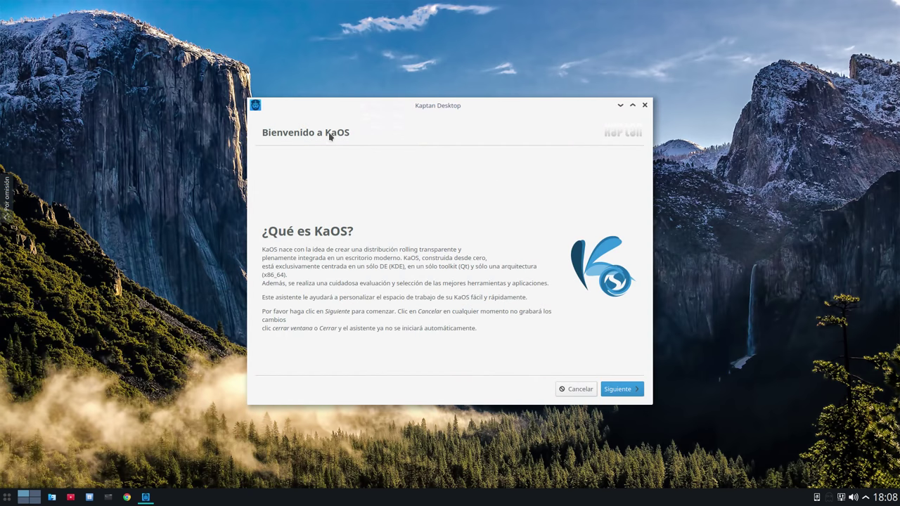
Step: Reposition the Kaptan window and advance past the welcome and mouse behavior pages to the desktop customization page
left_click_drag(392, 107, 268, 45)
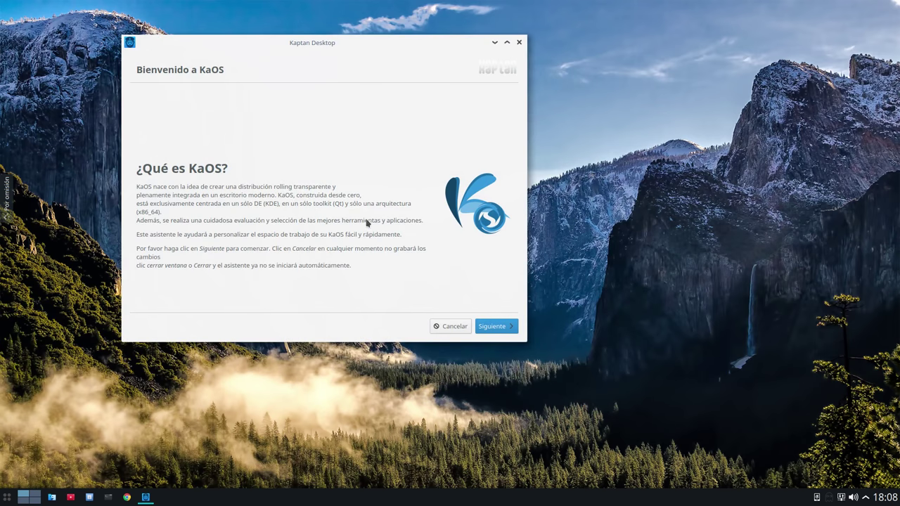
left_click(490, 326)
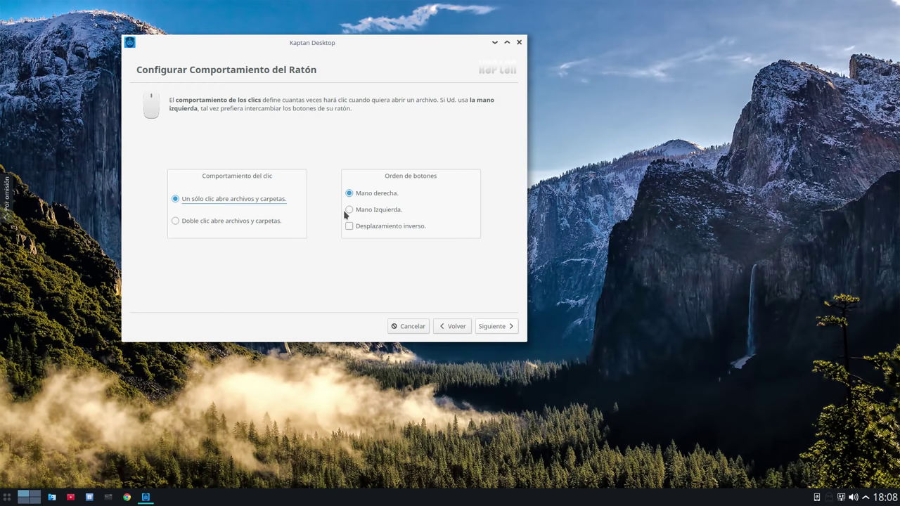
left_click(505, 329)
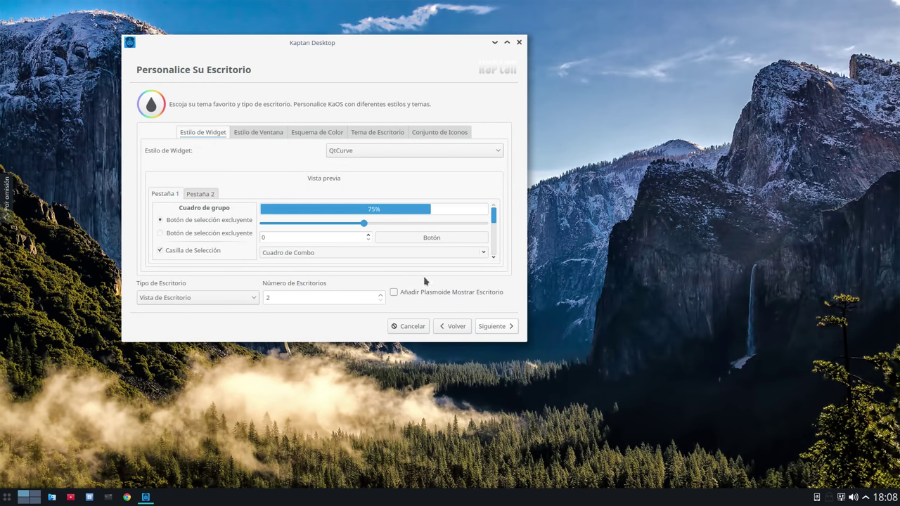
Step: Review Kaptan's window style, color scheme, desktop theme and icon set options, and close the assistant
left_click(262, 133)
left_click(309, 132)
left_click(361, 135)
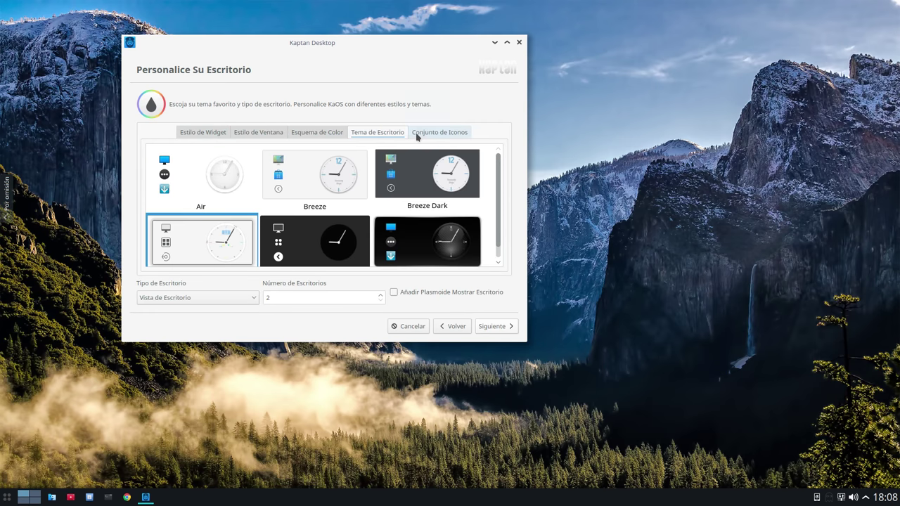
left_click(432, 135)
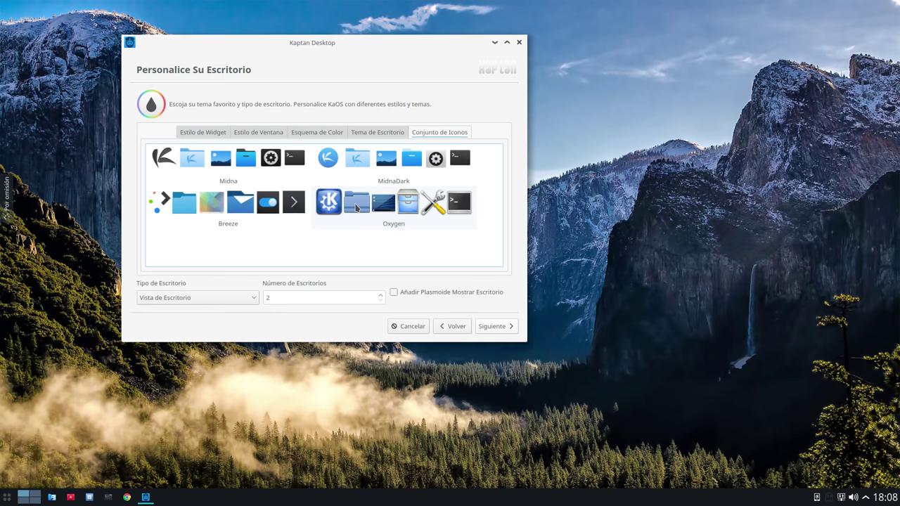
left_click(519, 42)
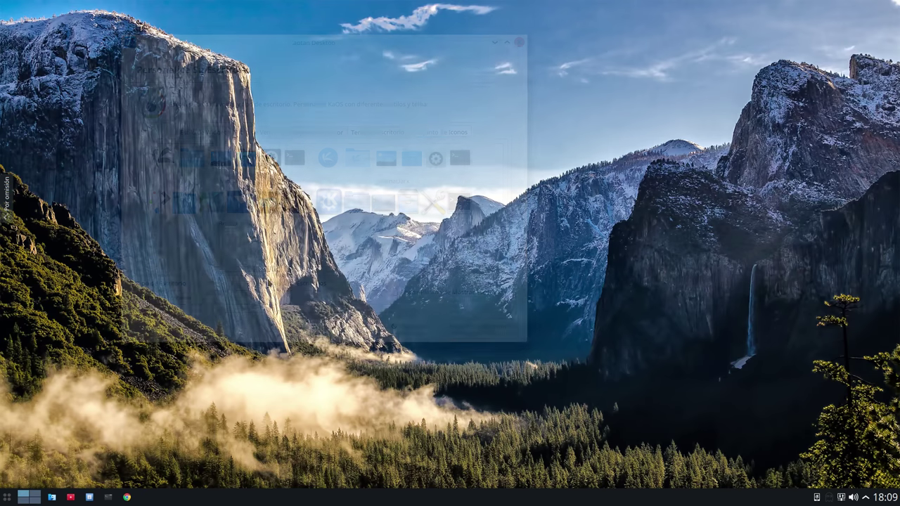
Step: Return to the KaOS article in Chrome, reread it from the first screenshot through ISO Writer and system updates to its end, and minimize Chrome
left_click(126, 497)
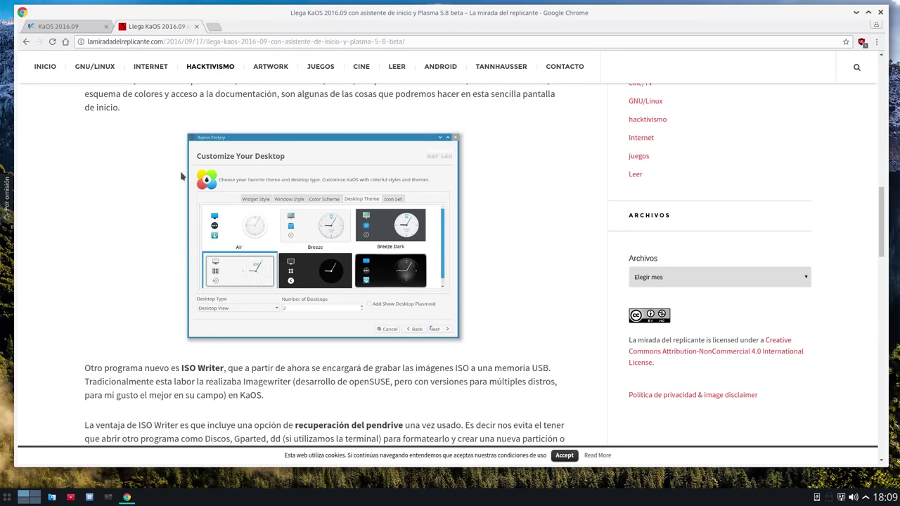
scroll(180, 177, "up", 15)
scroll(296, 246, "down", 2)
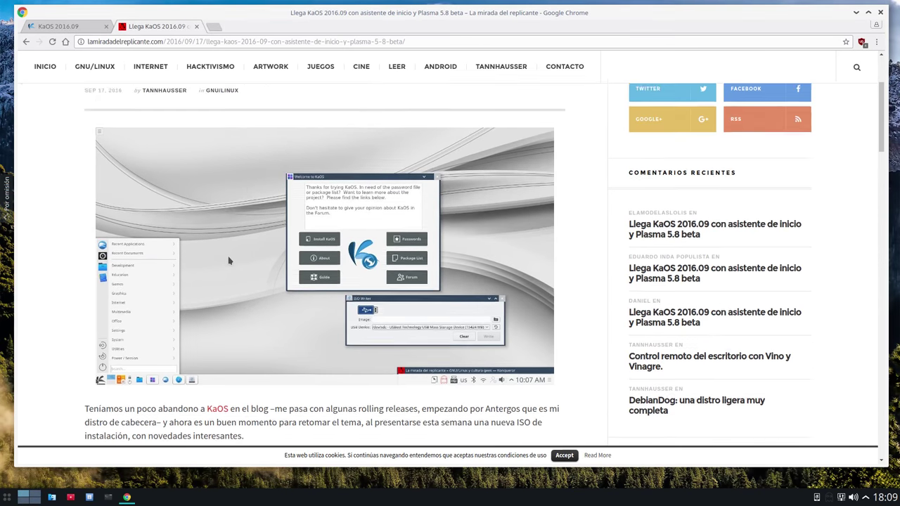
scroll(229, 260, "down", 1)
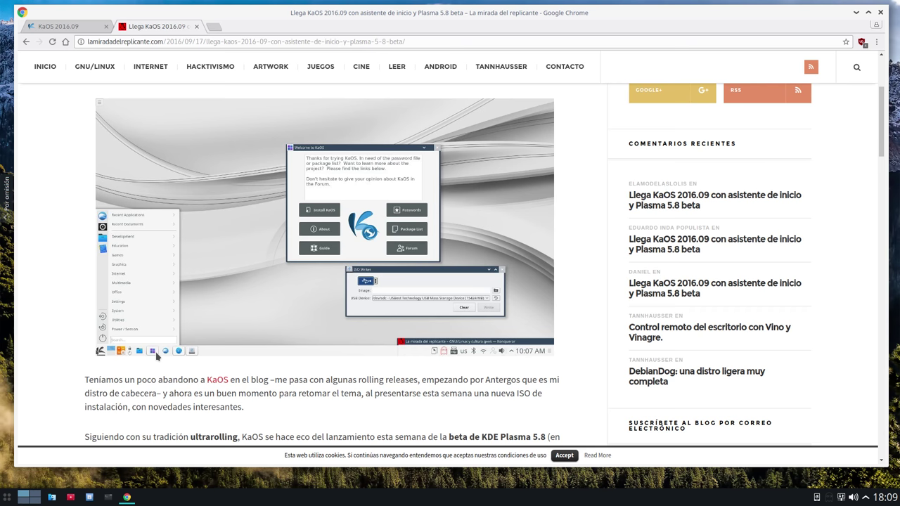
scroll(158, 357, "down", 5)
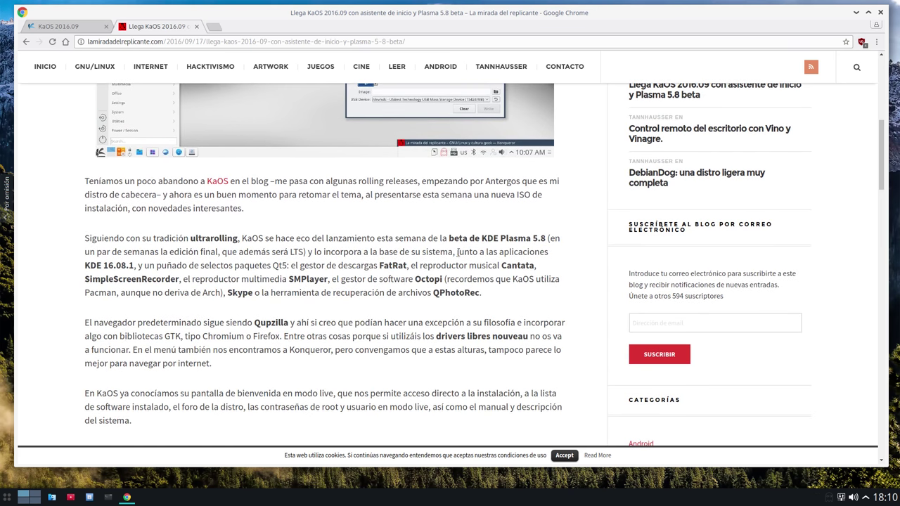
scroll(242, 230, "down", 1)
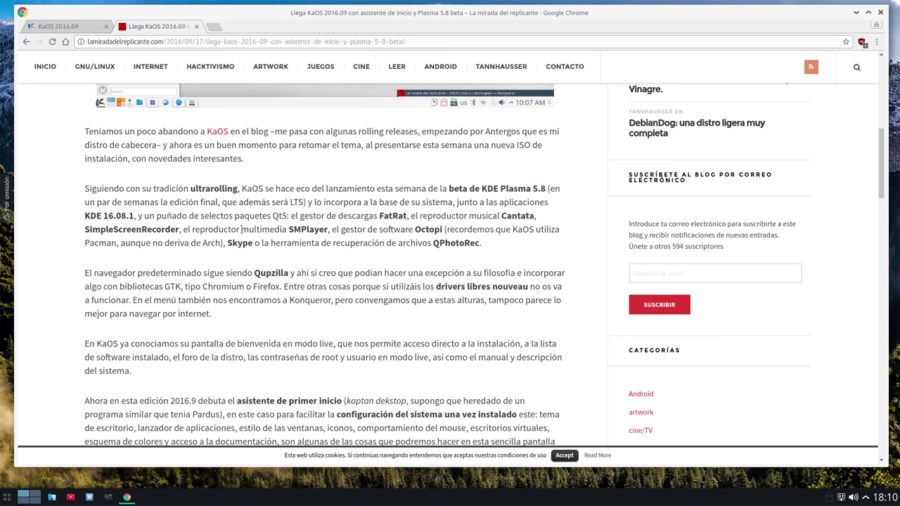
scroll(243, 229, "down", 9)
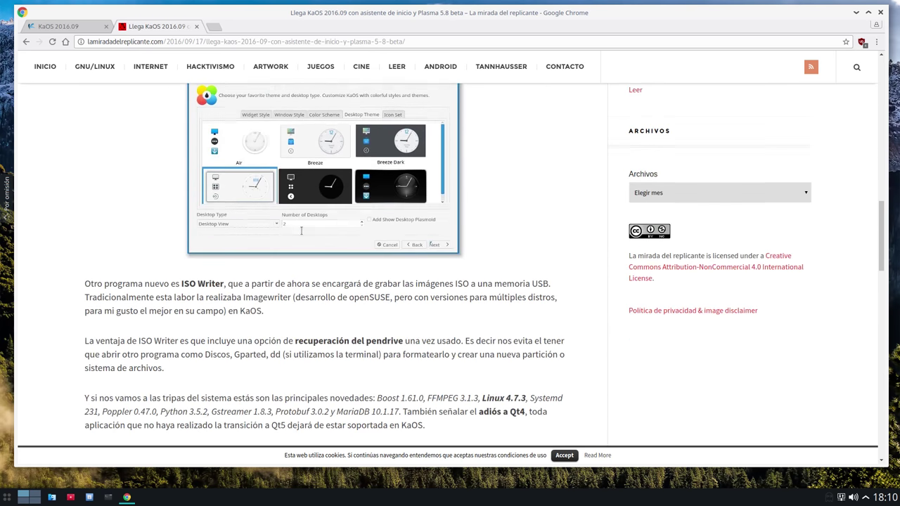
scroll(301, 231, "down", 3)
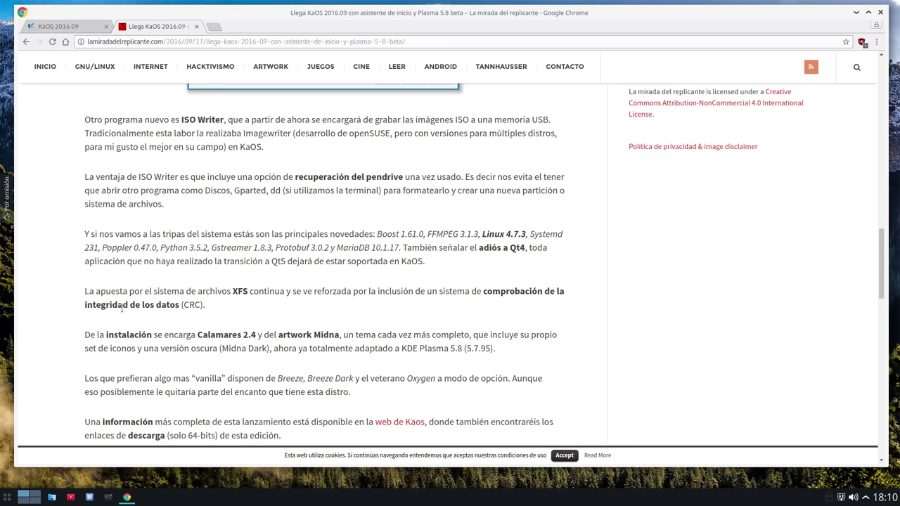
scroll(126, 351, "down", 3)
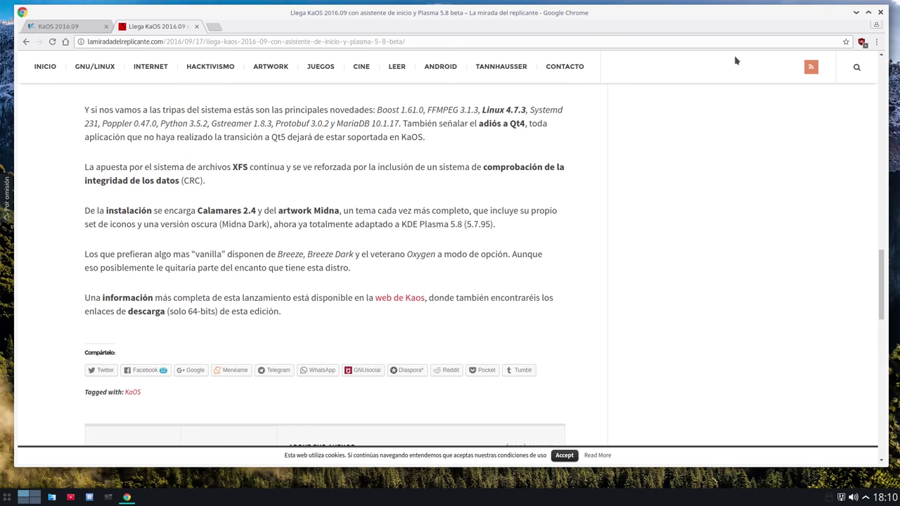
left_click(855, 13)
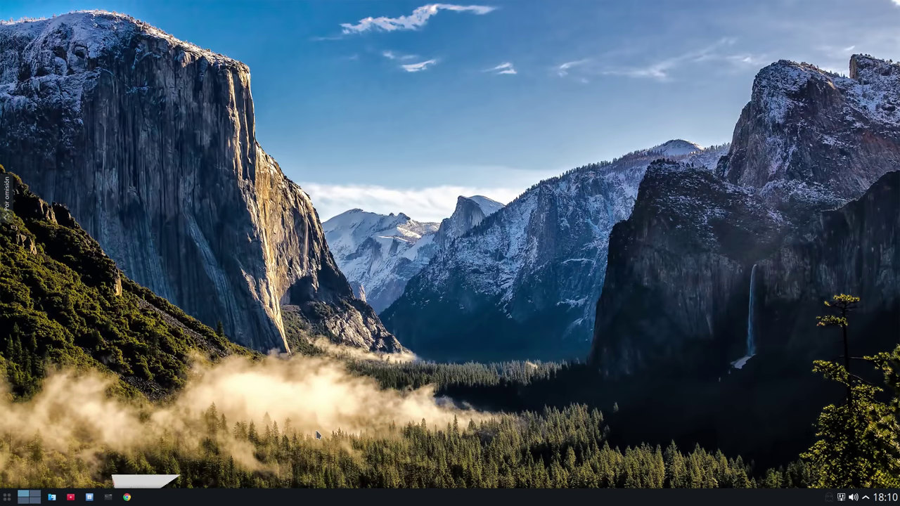
Step: Open Konsole, highlight the kernel version and the CPU and GPU lines in the screenfetch output, and minimize it
left_click(107, 498)
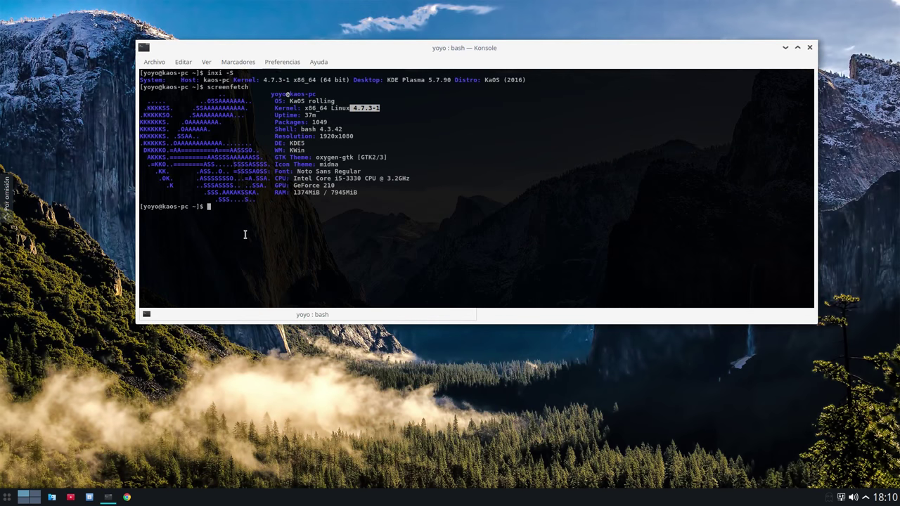
left_click(382, 115)
left_click_drag(381, 110, 352, 109)
left_click(396, 137)
left_click_drag(335, 185, 291, 179)
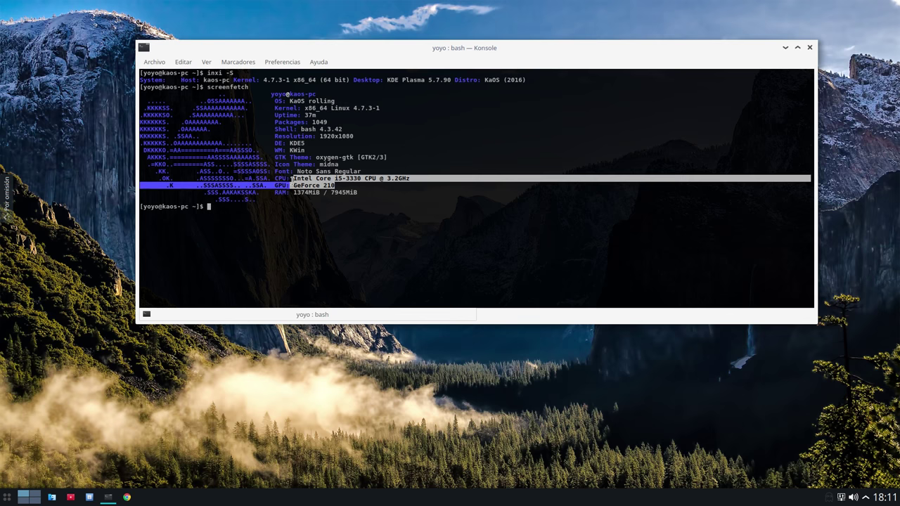
left_click(298, 215)
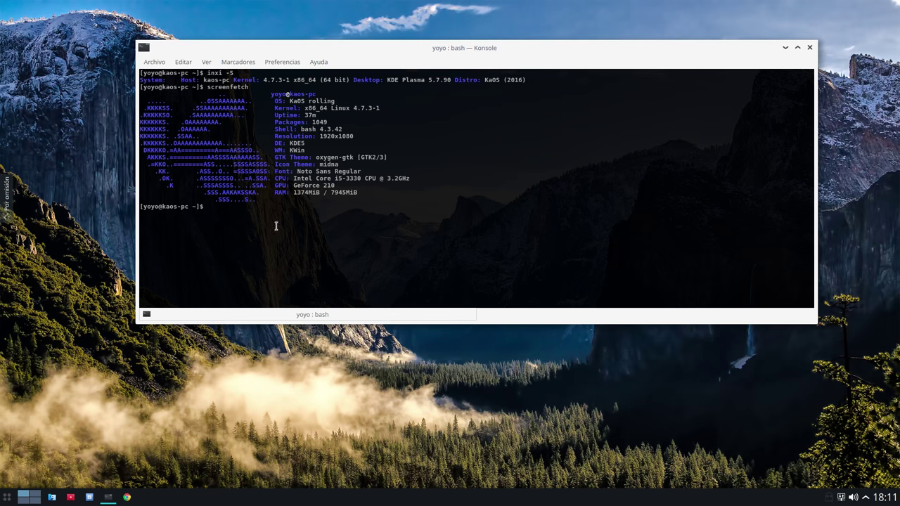
left_click(783, 49)
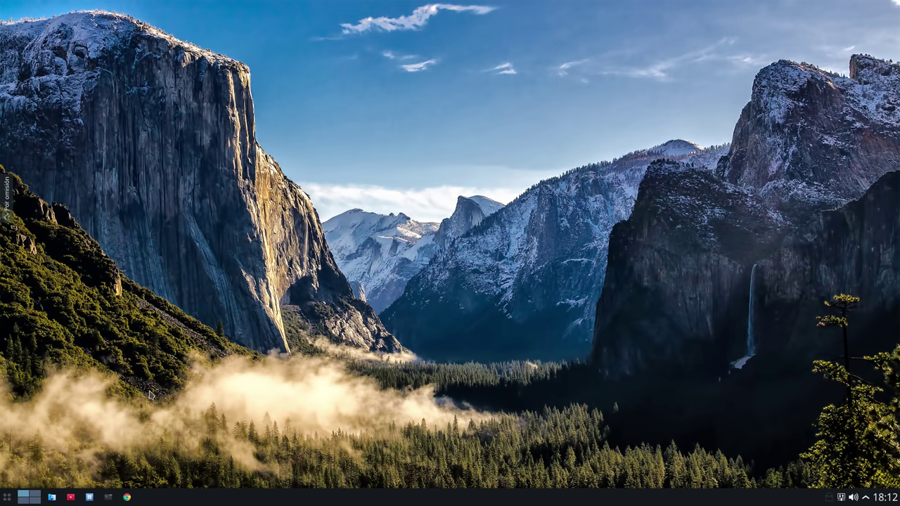
Step: Browse the installed applications in the launcher's Gráficos, Internet, Multimedia and Oficina categories
left_click(6, 497)
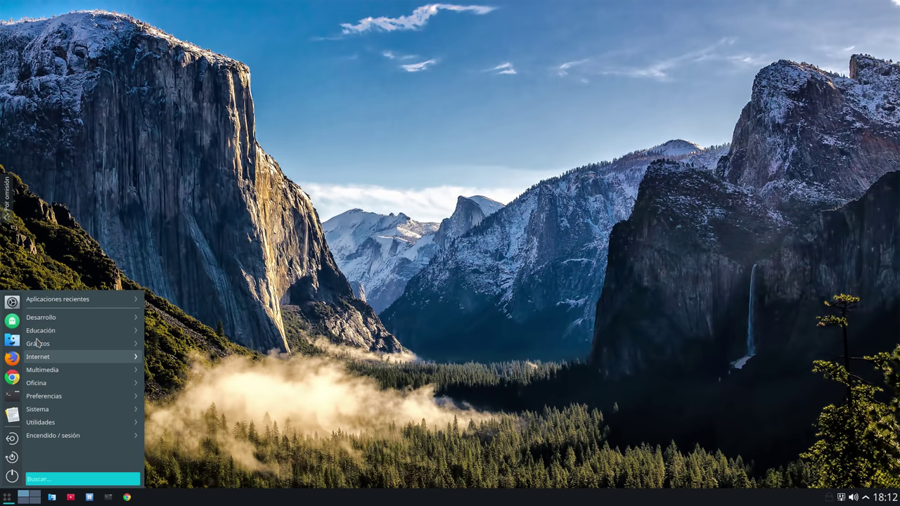
mouse_move(38, 343)
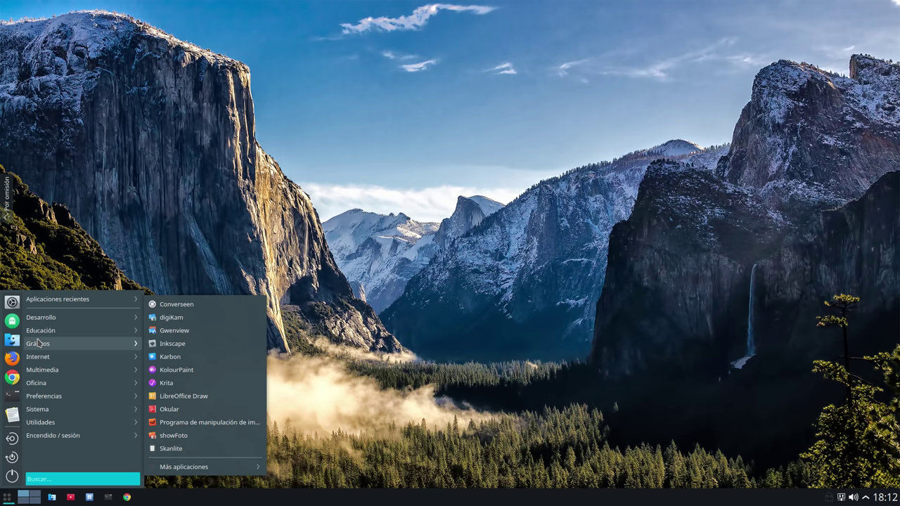
mouse_move(76, 335)
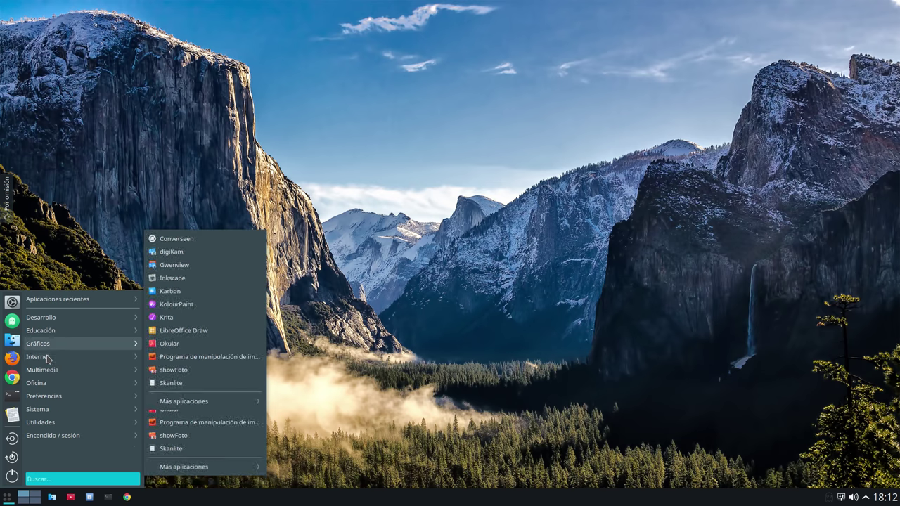
mouse_move(49, 357)
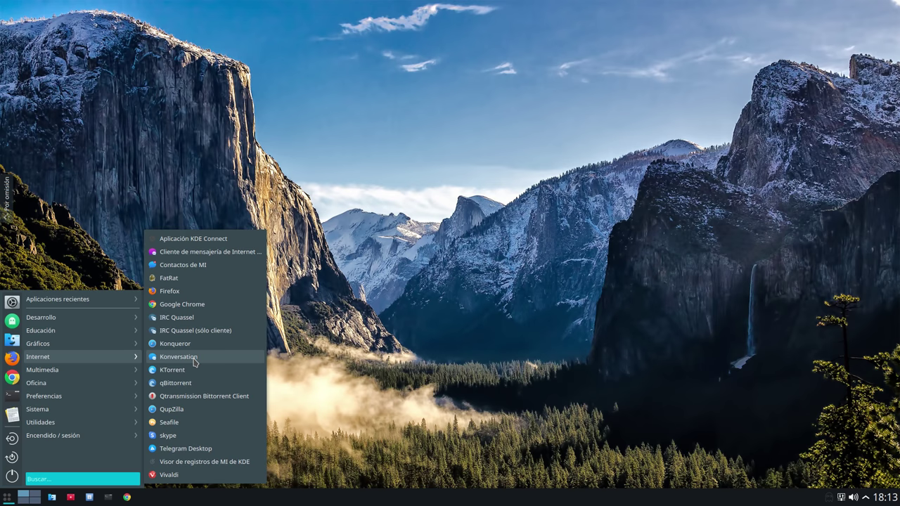
mouse_move(80, 371)
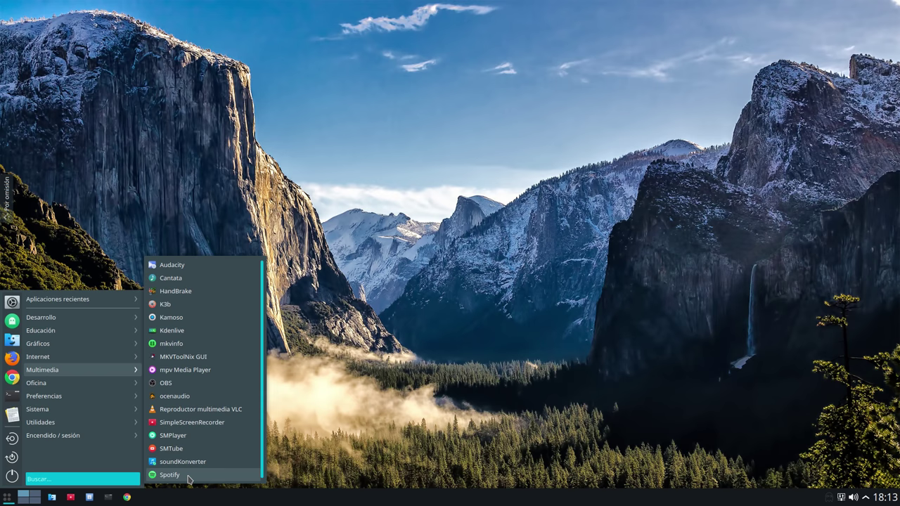
mouse_move(55, 389)
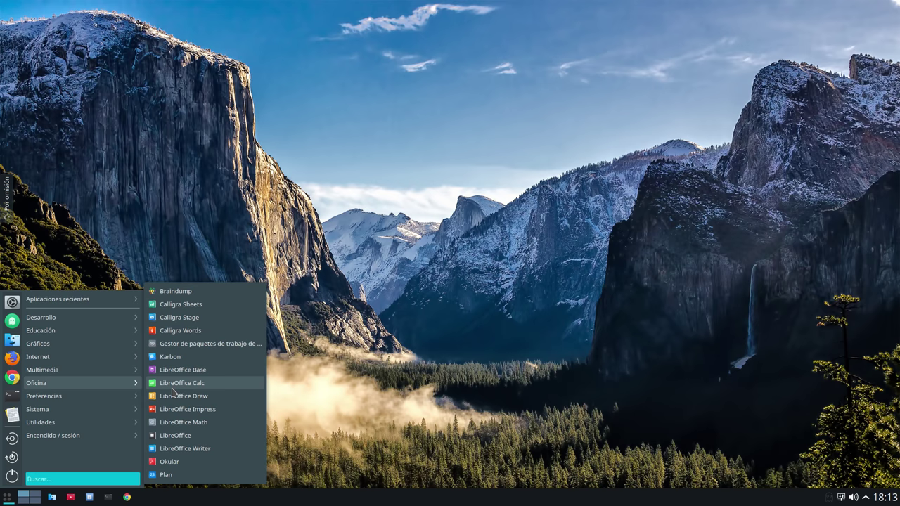
Step: Open NVIDIA X Server Settings from the Preferencias category, view the driver and X server information, and quit it
mouse_move(60, 399)
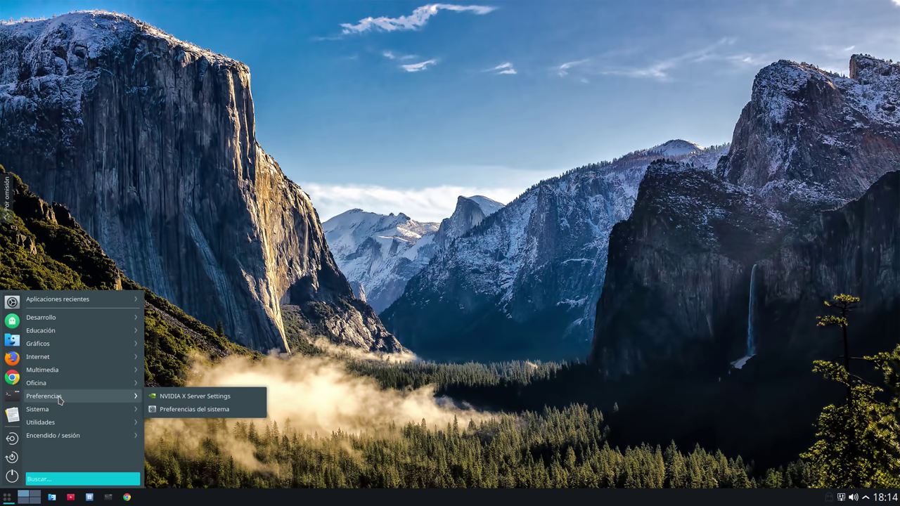
left_click(193, 396)
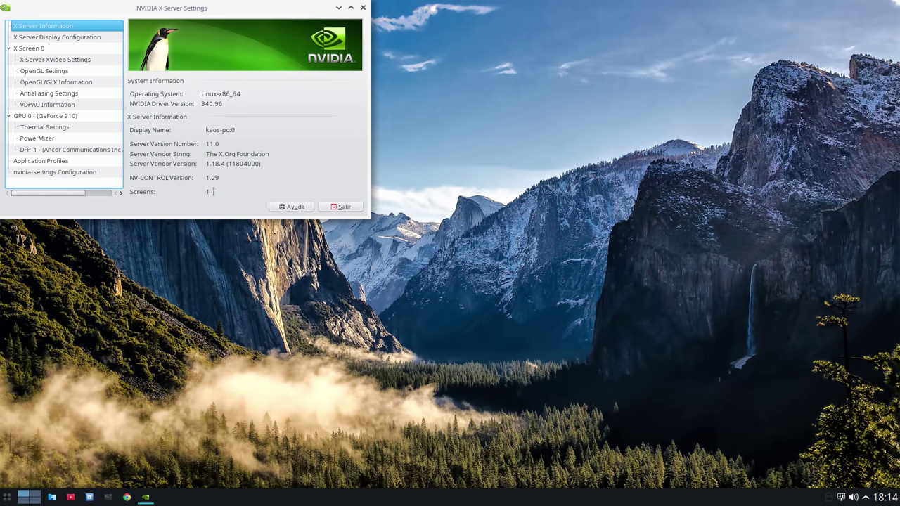
left_click_drag(208, 8, 350, 102)
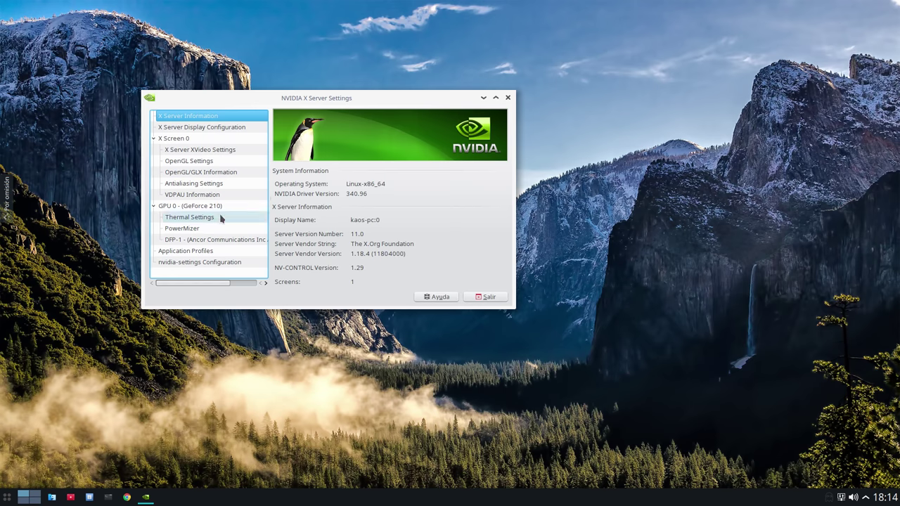
left_click(485, 296)
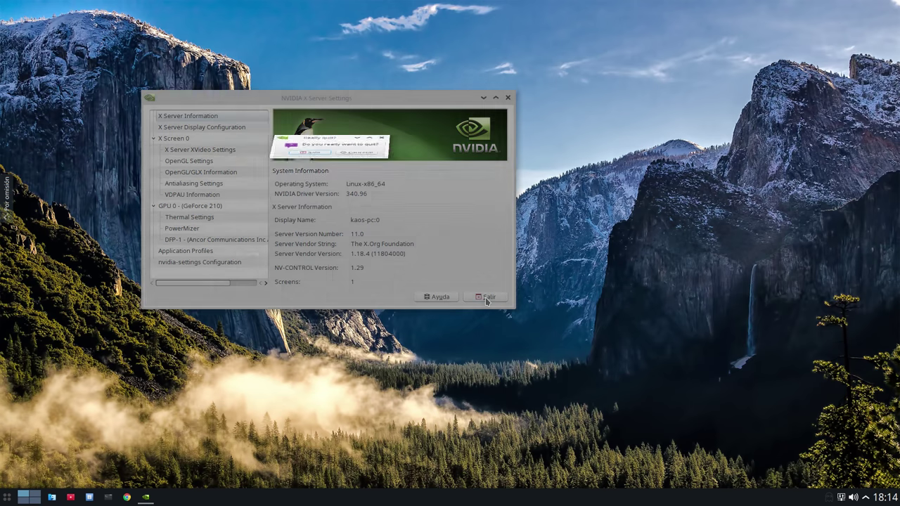
left_click(344, 233)
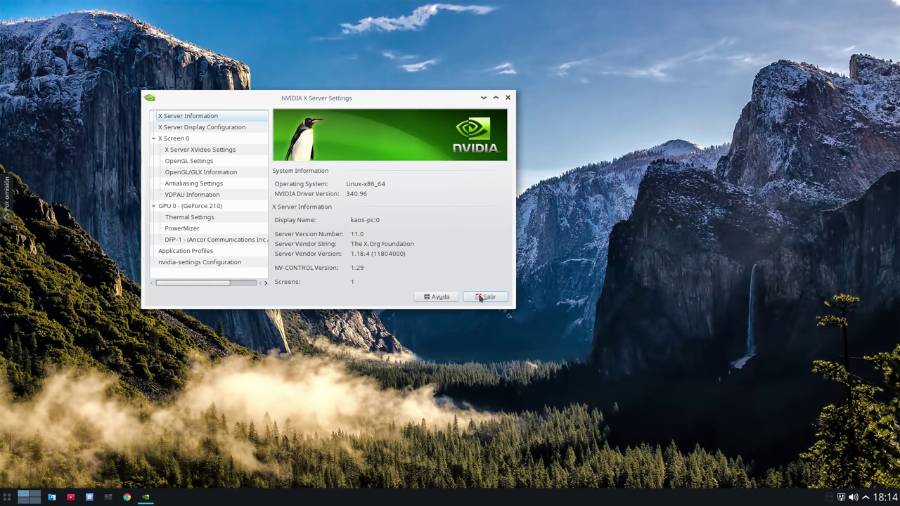
left_click(481, 297)
left_click(314, 233)
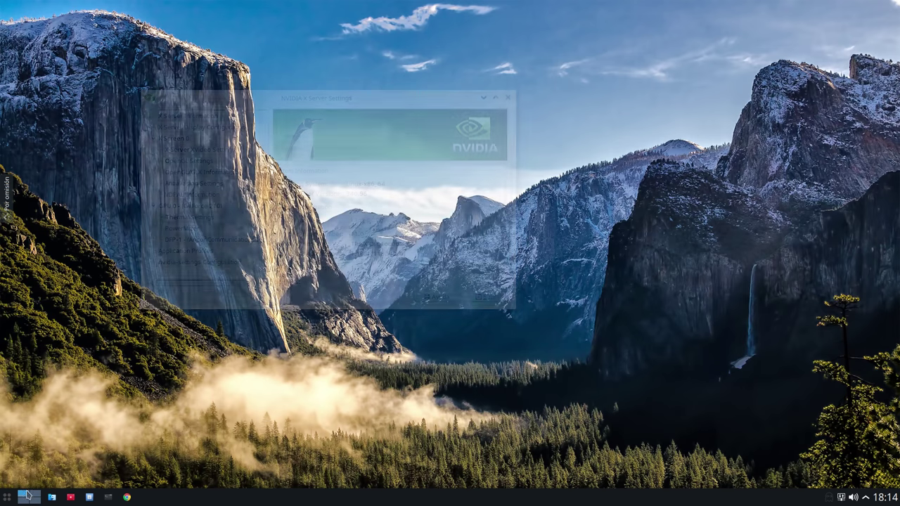
Step: Browse the application launcher's Sistema and Utilidades categories and close the launcher
left_click(4, 500)
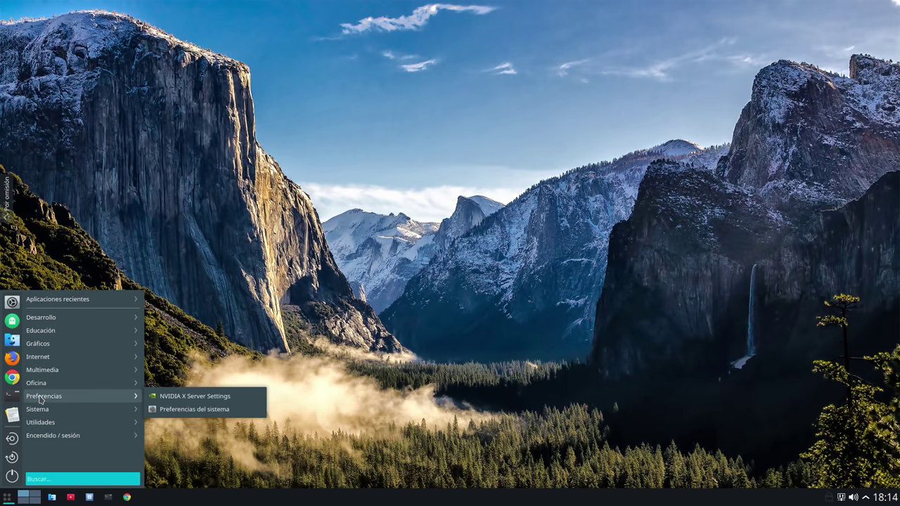
mouse_move(38, 413)
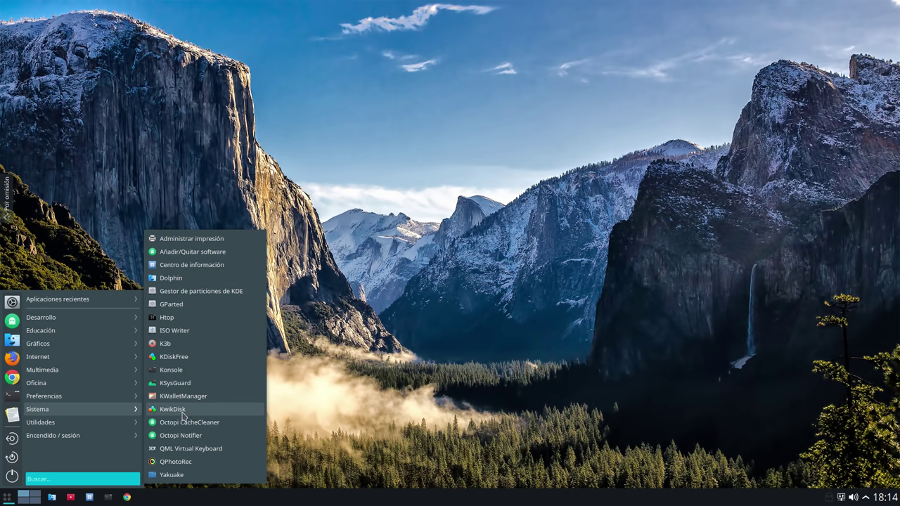
mouse_move(84, 424)
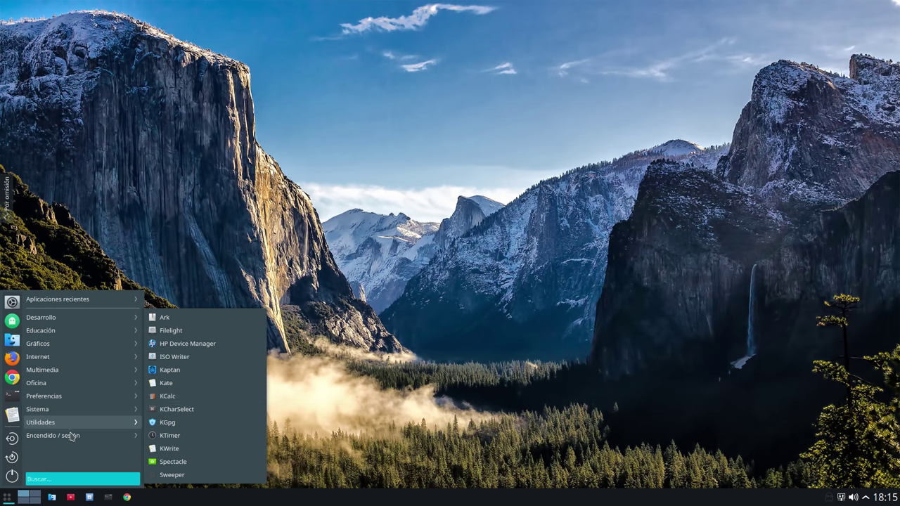
left_click(201, 264)
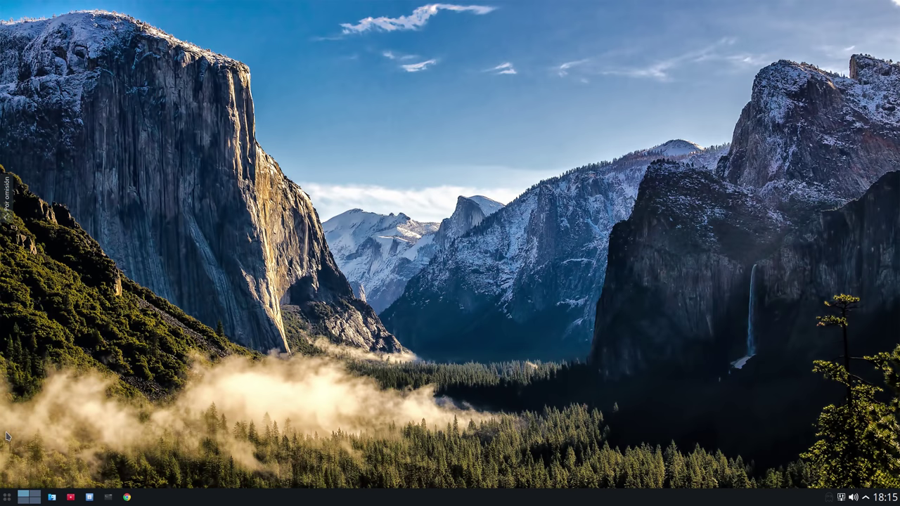
Step: Bring up the KInfocenter window, view the system's software and hardware information, and minimize it
left_click(89, 498)
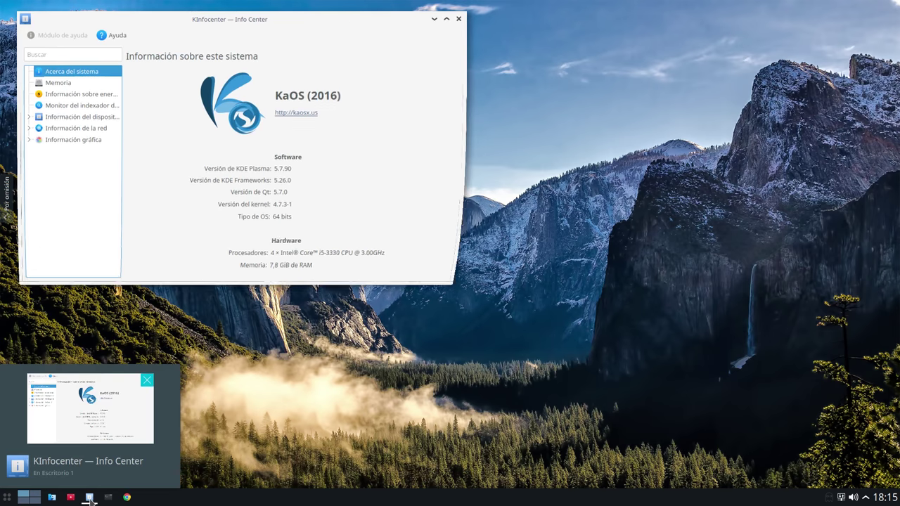
left_click(435, 20)
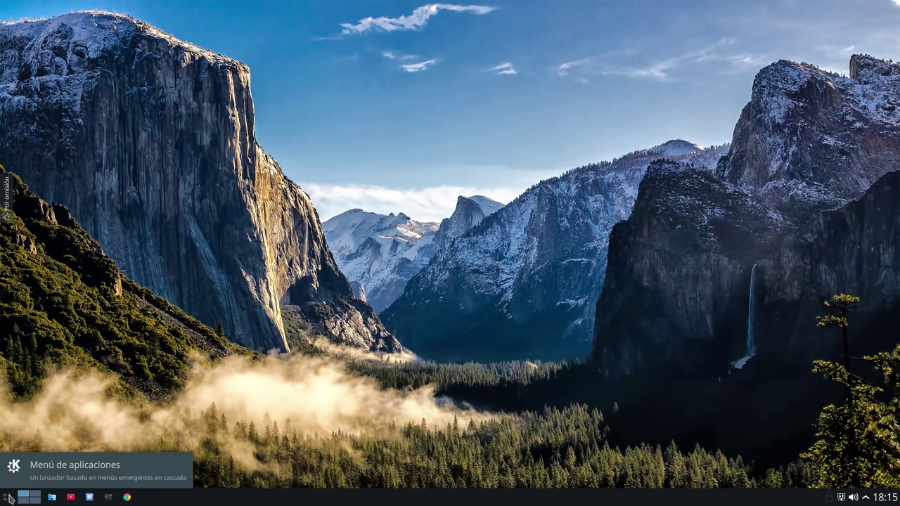
Step: Open Preferencias del sistema from the launcher and view the Aspecto visual and Tema de escritorio themes under Tema del espacio de trabajo
left_click(9, 498)
left_click(11, 301)
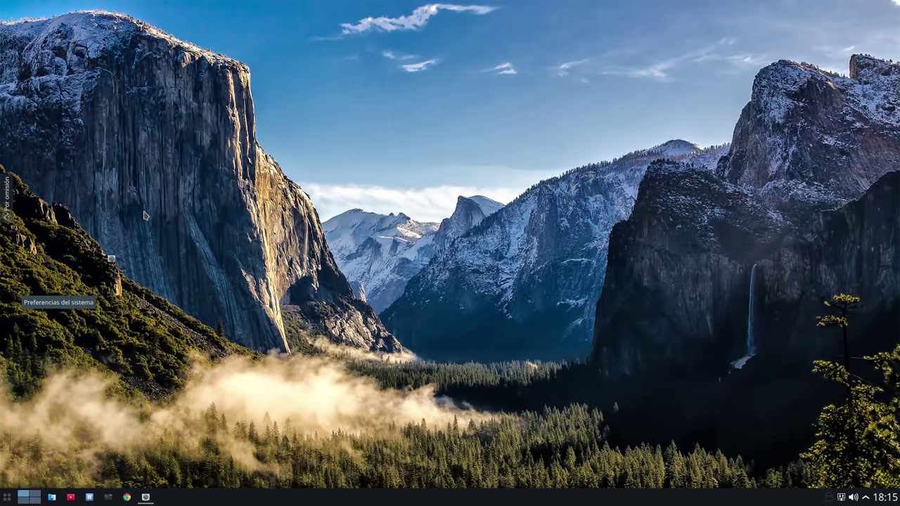
left_click_drag(367, 11, 449, 48)
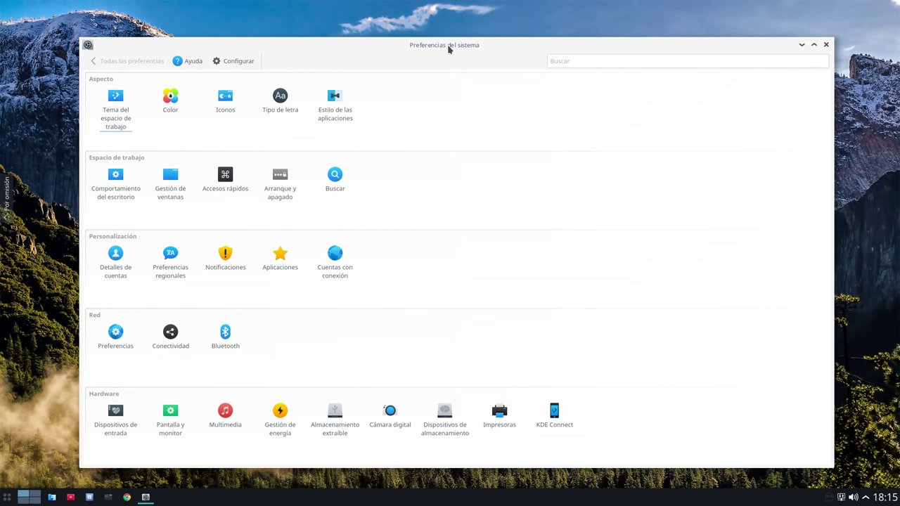
left_click(117, 104)
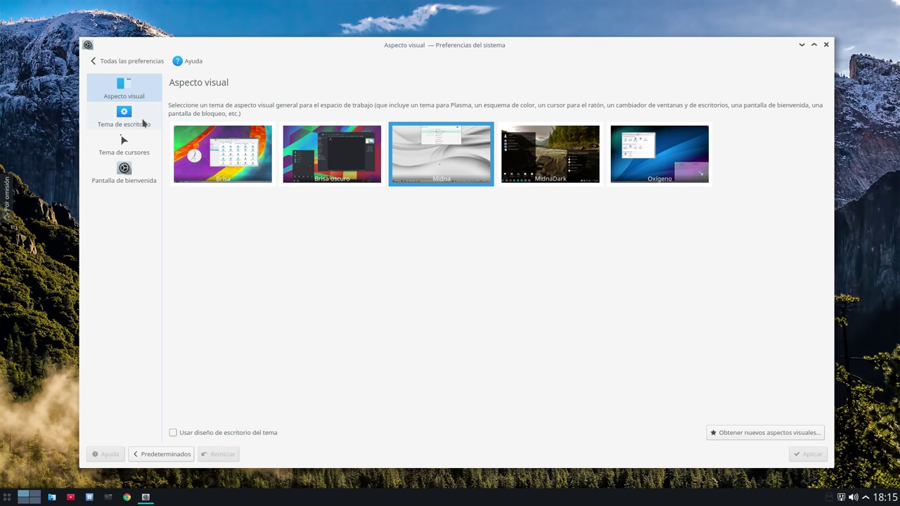
left_click(143, 123)
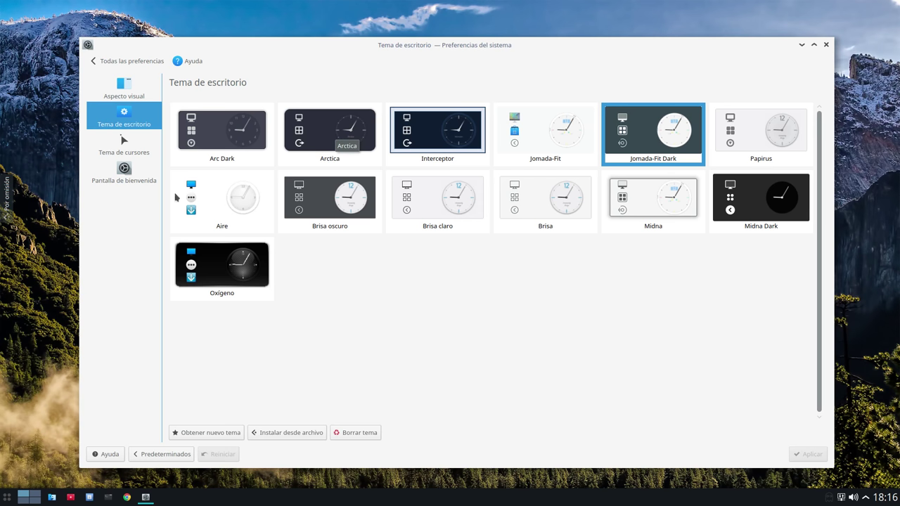
left_click(130, 62)
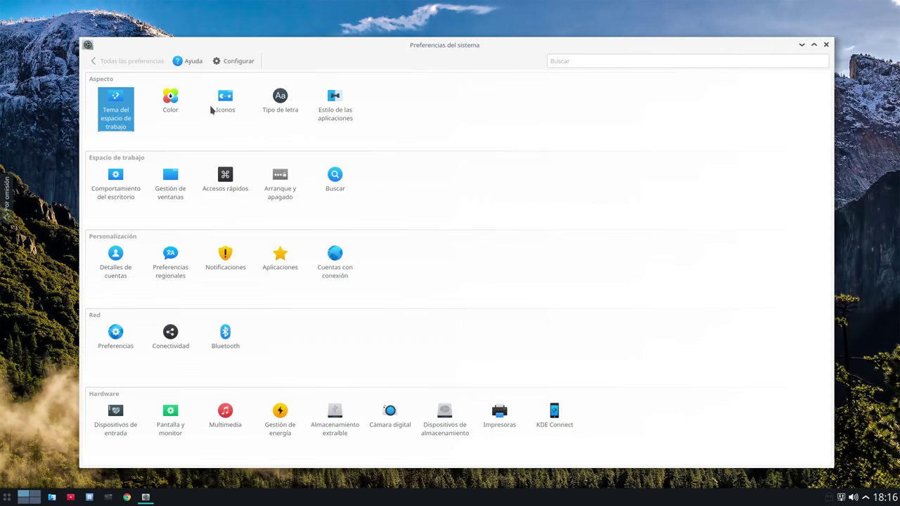
Step: View the application color schemes and the installed icon themes in the Aspecto settings, returning to the overview after each
left_click(171, 98)
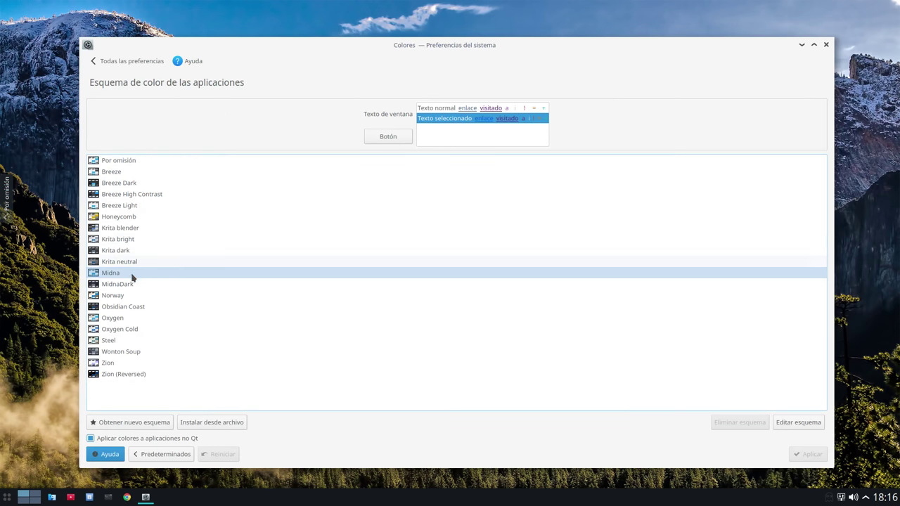
left_click_drag(431, 46, 410, 25)
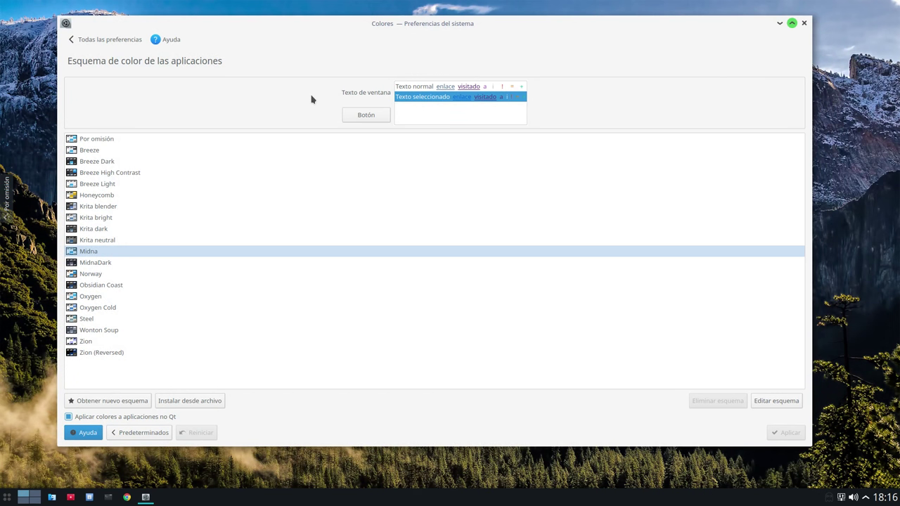
left_click(87, 41)
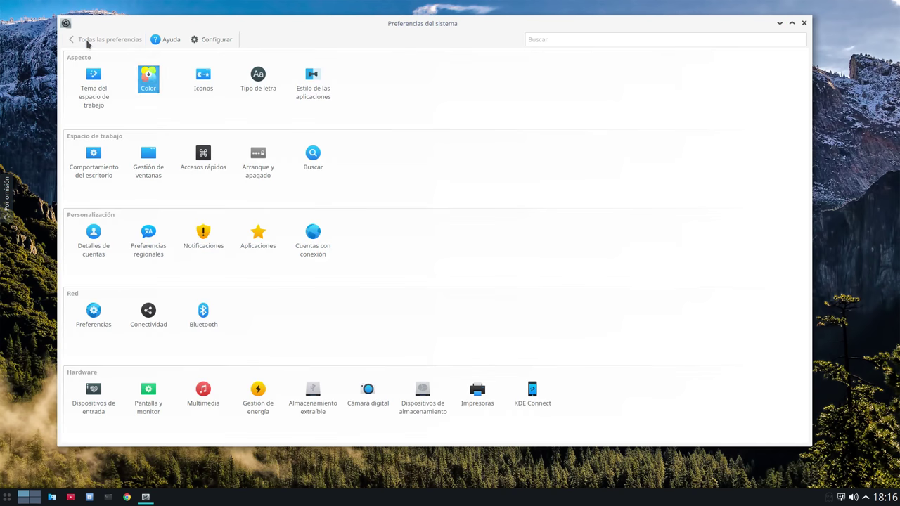
left_click(197, 84)
left_click(180, 179)
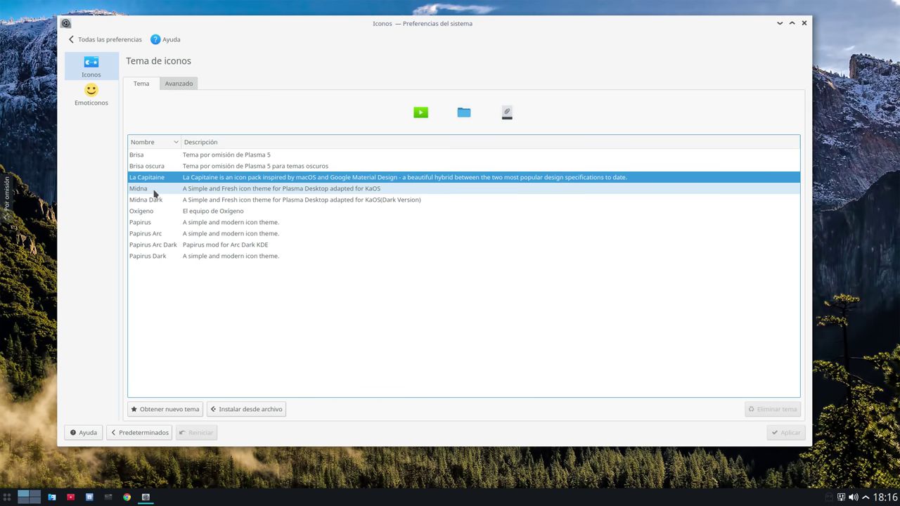
left_click(122, 43)
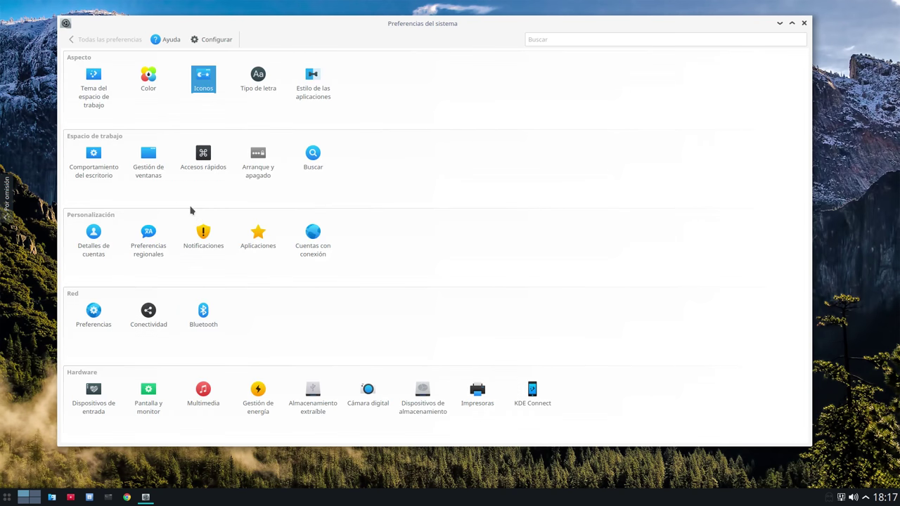
Step: View the Tipo de letra settings, check the font smoothing options and their configuration dialog, cancel it, and return to the overview
left_click(251, 90)
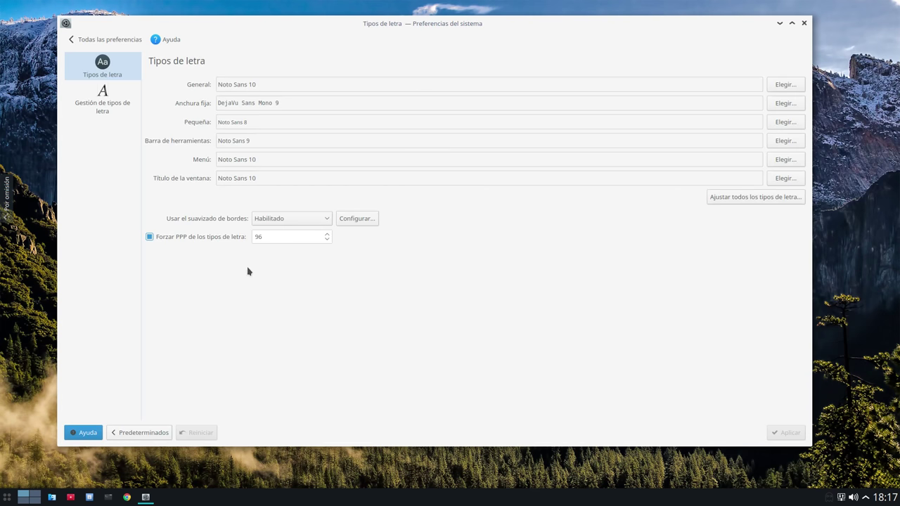
left_click(285, 222)
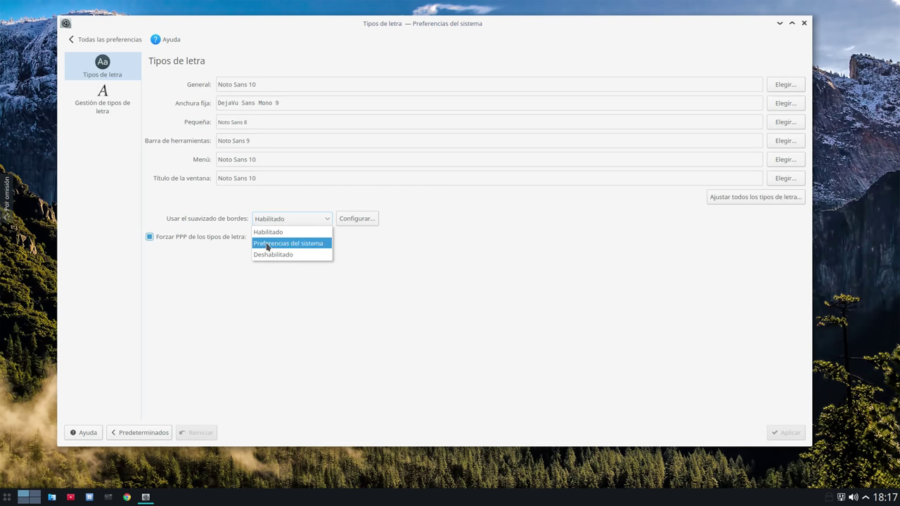
left_click(265, 308)
left_click(347, 219)
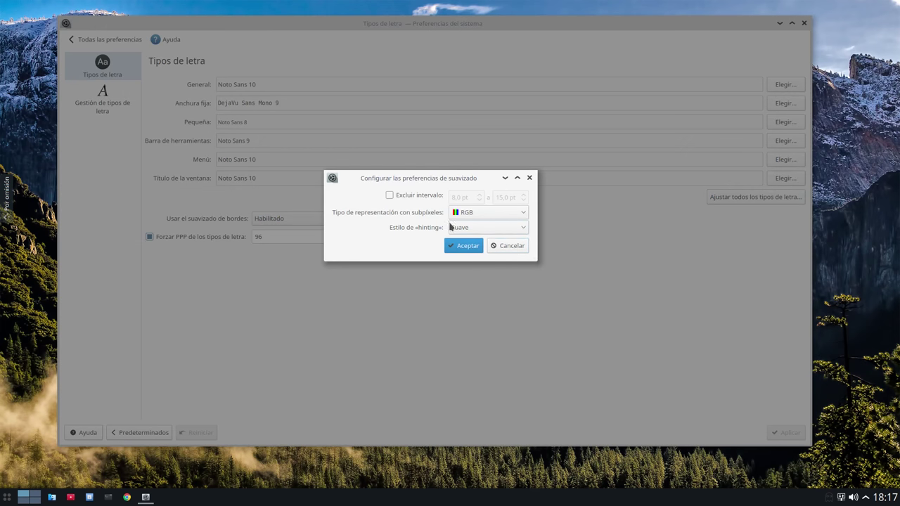
left_click(513, 245)
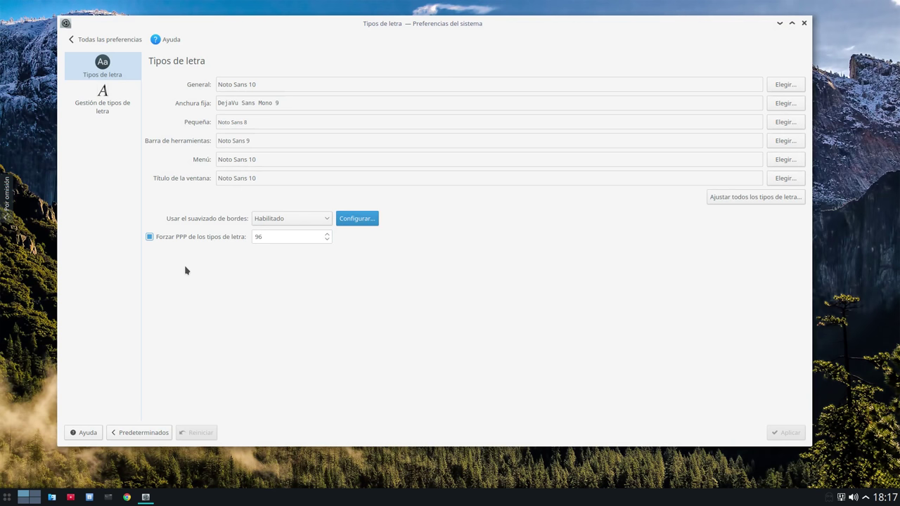
left_click(83, 40)
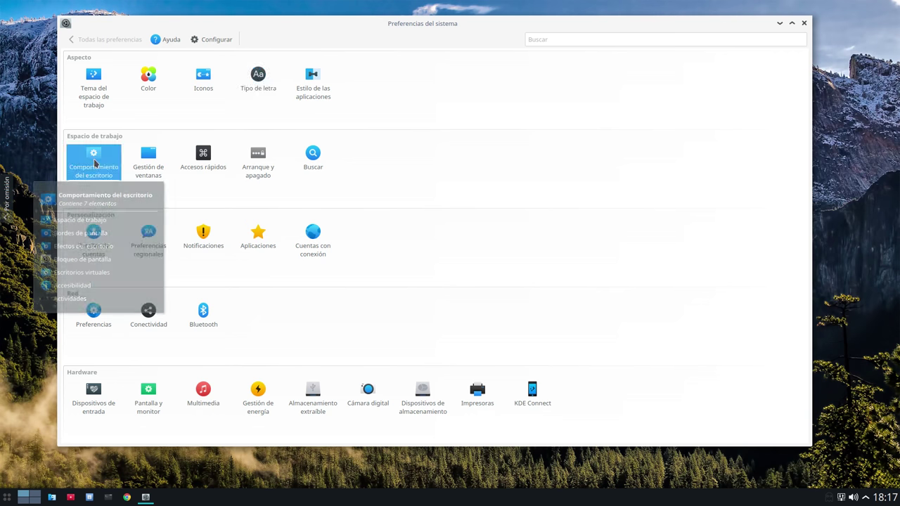
Step: Review the desktop effects list under Comportamiento del escritorio as far as Ventanas tambaleantes and Lámpara mágica
left_click(97, 163)
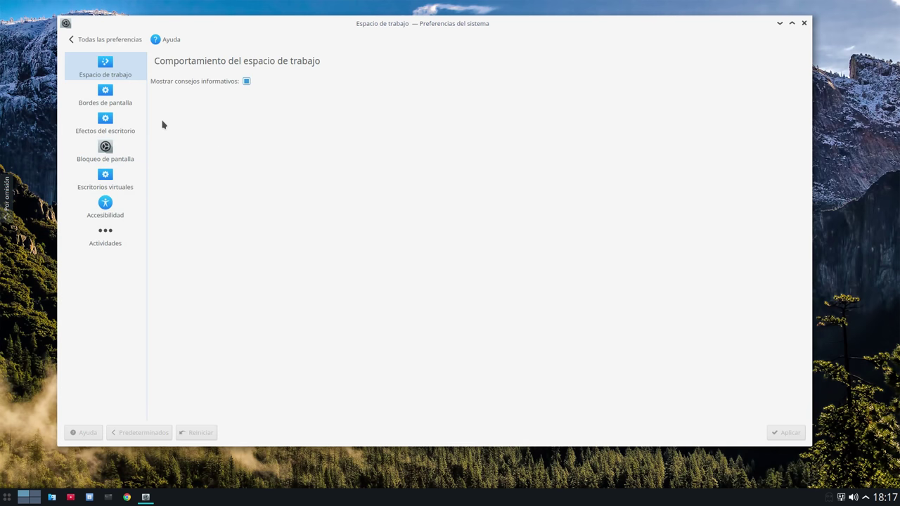
left_click(113, 125)
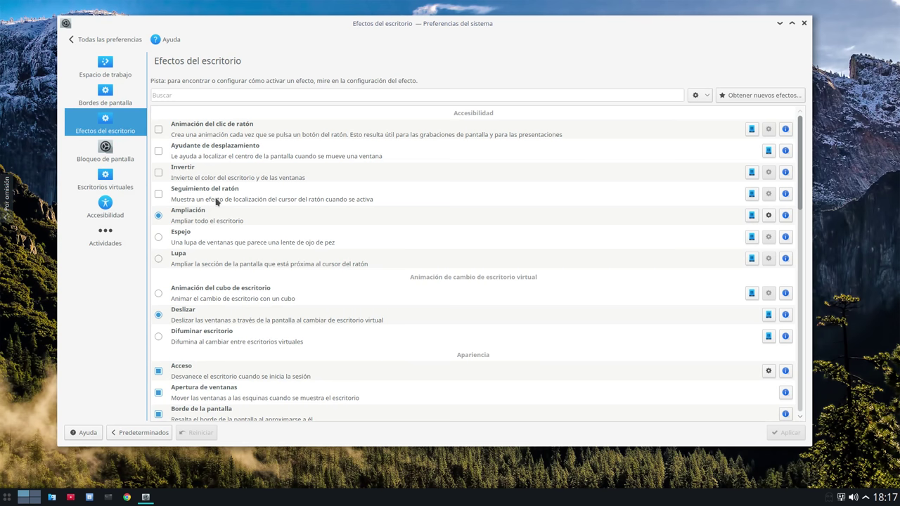
scroll(215, 211, "down", 8)
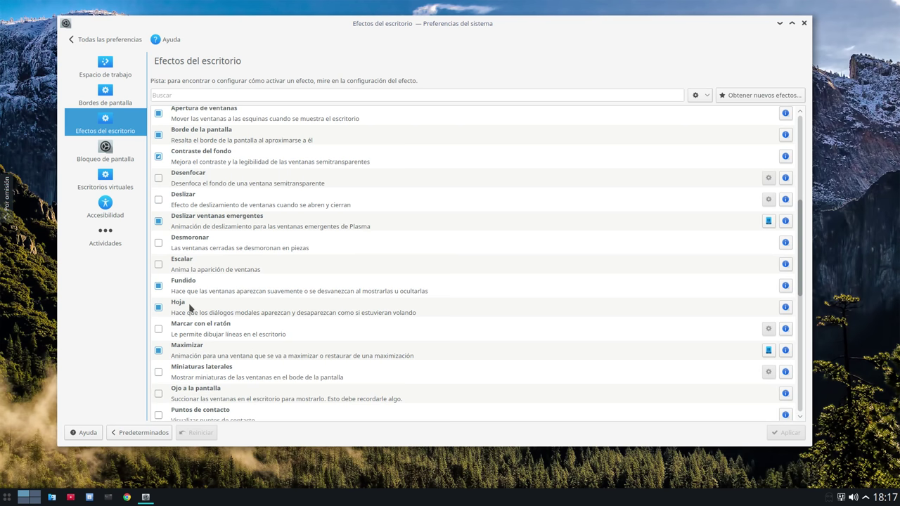
scroll(221, 280, "down", 3)
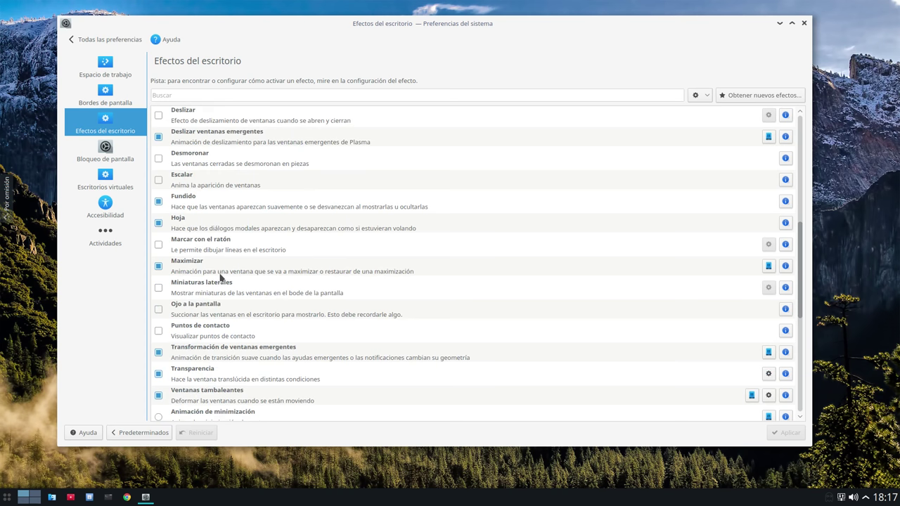
scroll(220, 280, "down", 2)
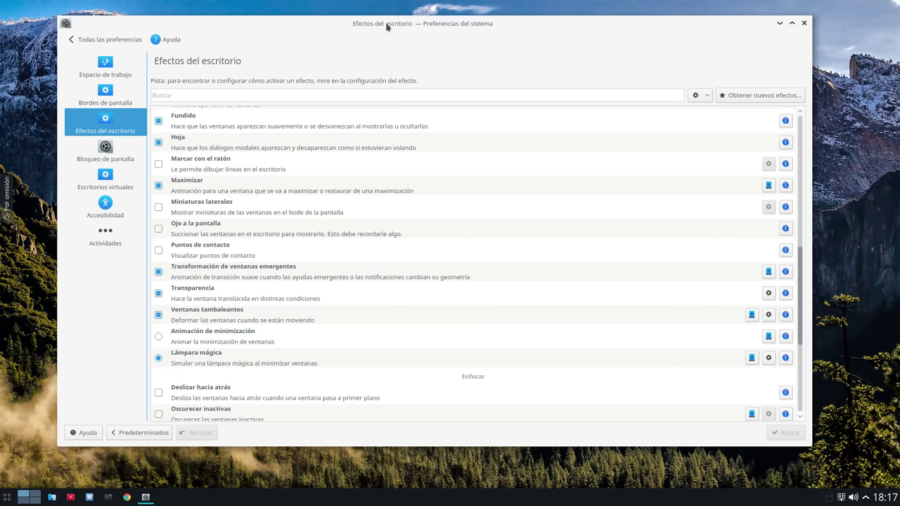
Step: Demonstrate the wobbly windows and magic lamp effects by moving, minimizing and restoring the settings window, and return to the overview
left_click_drag(387, 24, 415, 65)
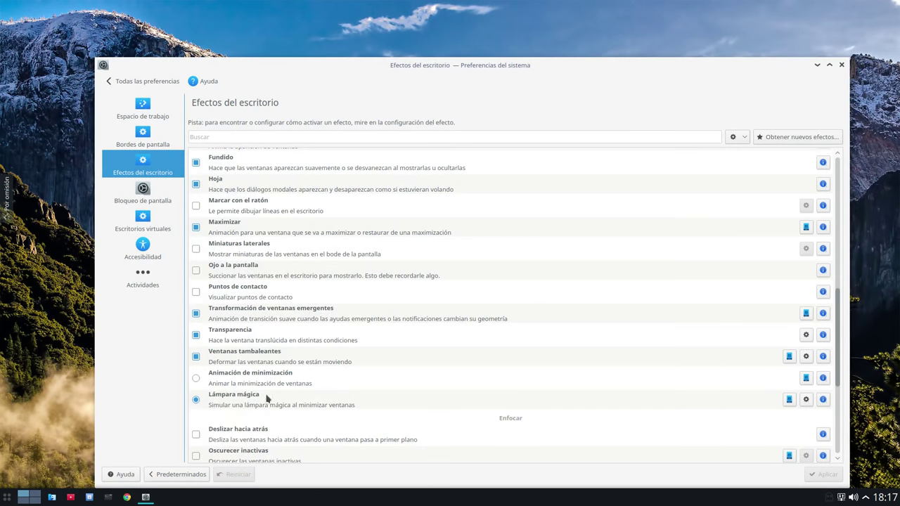
left_click(817, 65)
left_click(146, 497)
left_click_drag(439, 71, 414, 49)
left_click(116, 64)
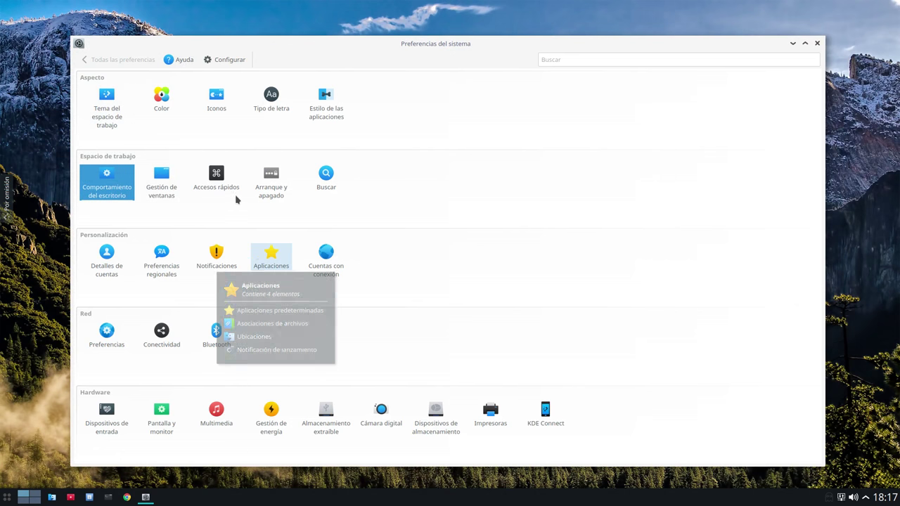
Step: View the Autoarranque and Sesión de escritorio settings under Arranque y apagado and return to the overview
left_click(266, 184)
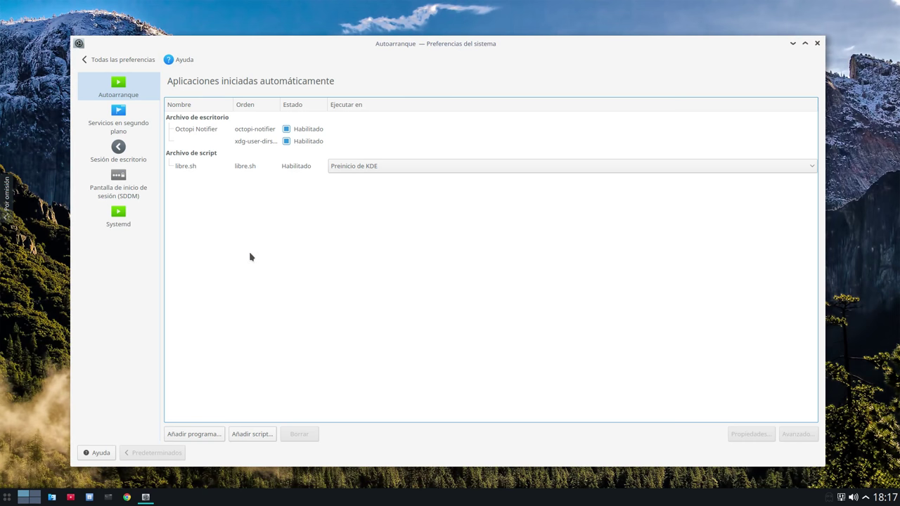
left_click(121, 148)
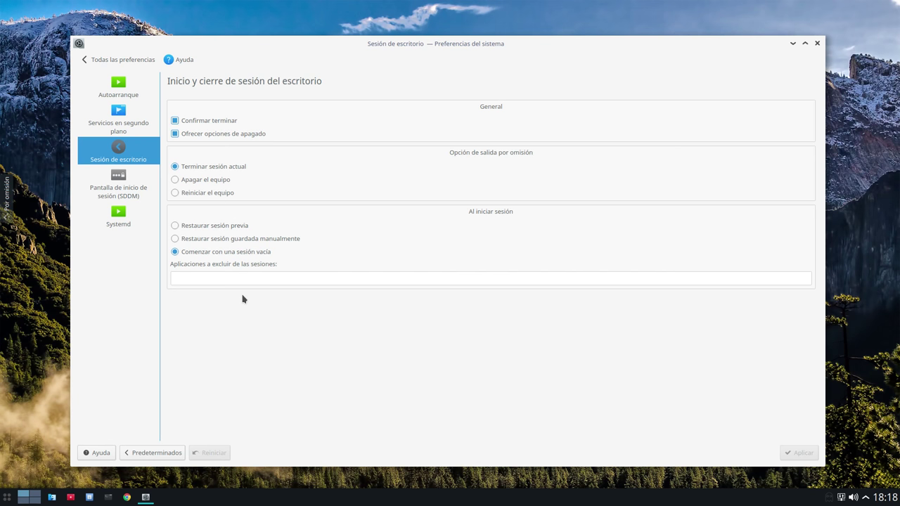
left_click(118, 59)
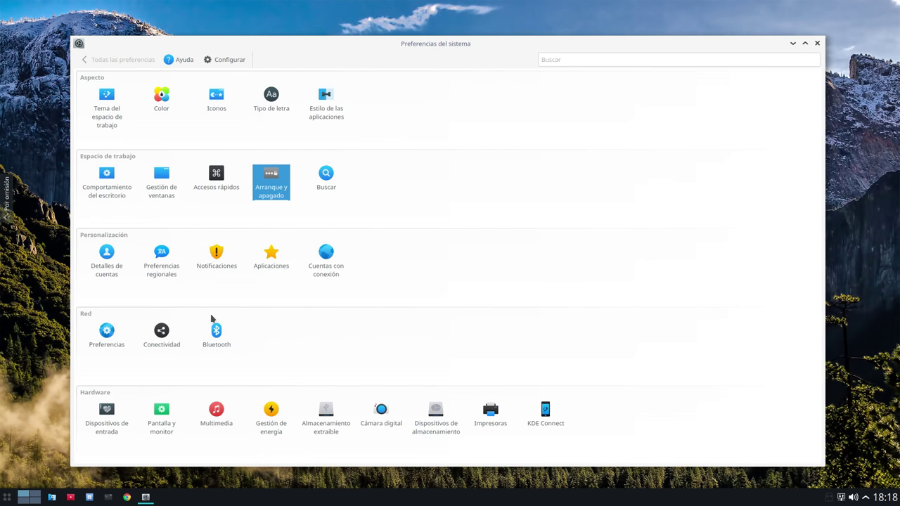
Step: View the available languages in Preferencias regionales, highlight Deutsch without adding it, and return to the overview
left_click(162, 261)
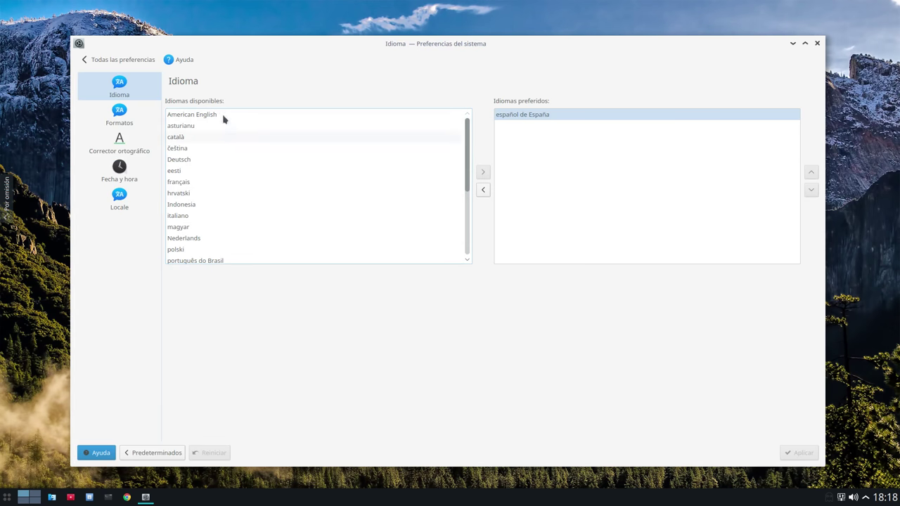
left_click(178, 162)
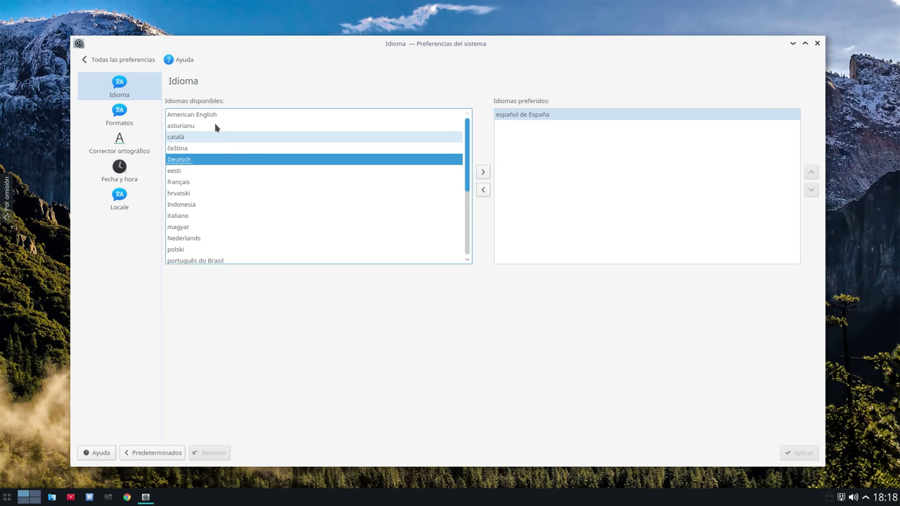
left_click(120, 60)
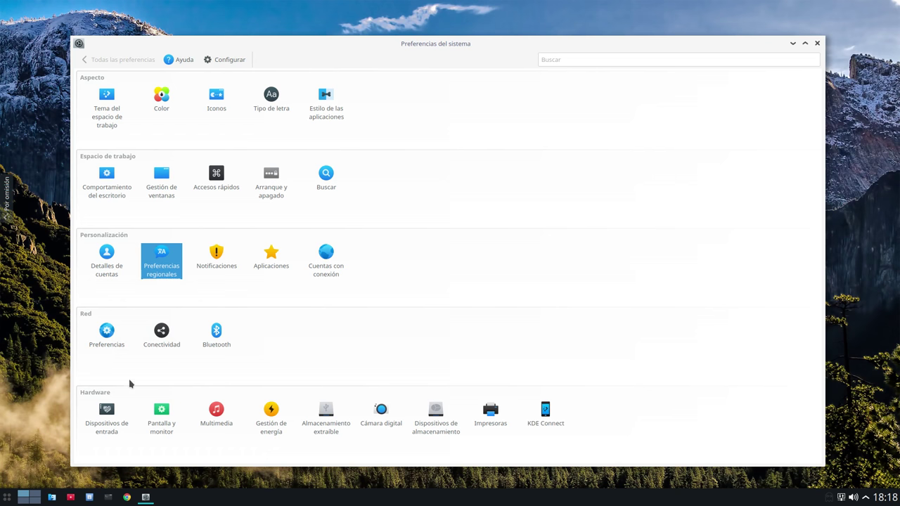
Step: View the Pantalla y monitor configuration and inspect the compositor's scaling method and rendering engine options without changing them
left_click(161, 413)
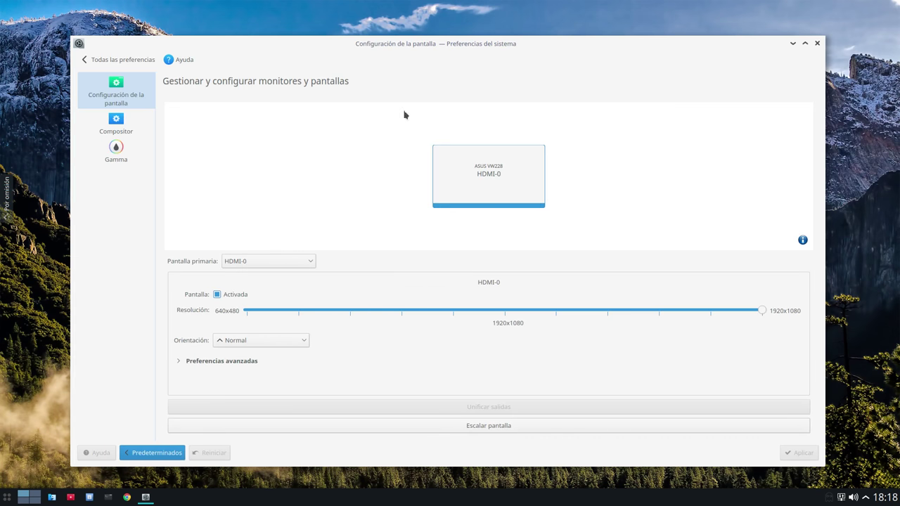
left_click(97, 121)
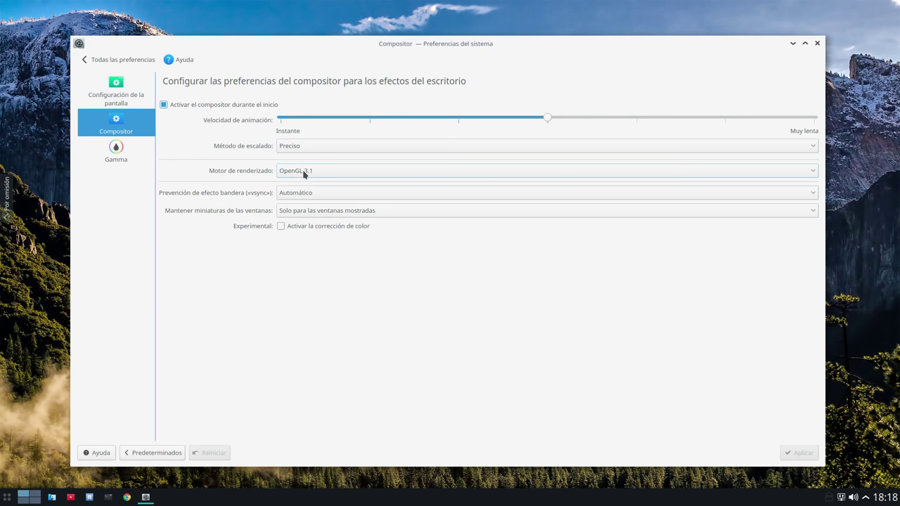
left_click(305, 146)
left_click(221, 298)
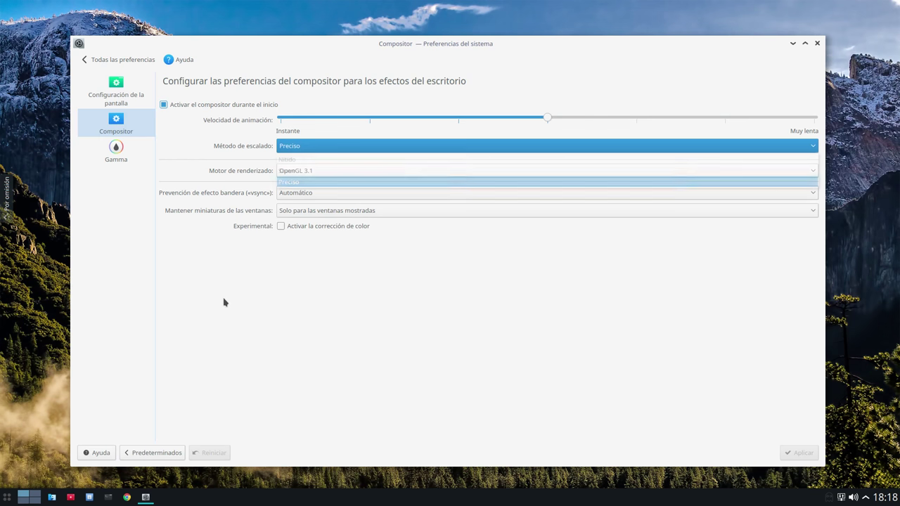
left_click(326, 172)
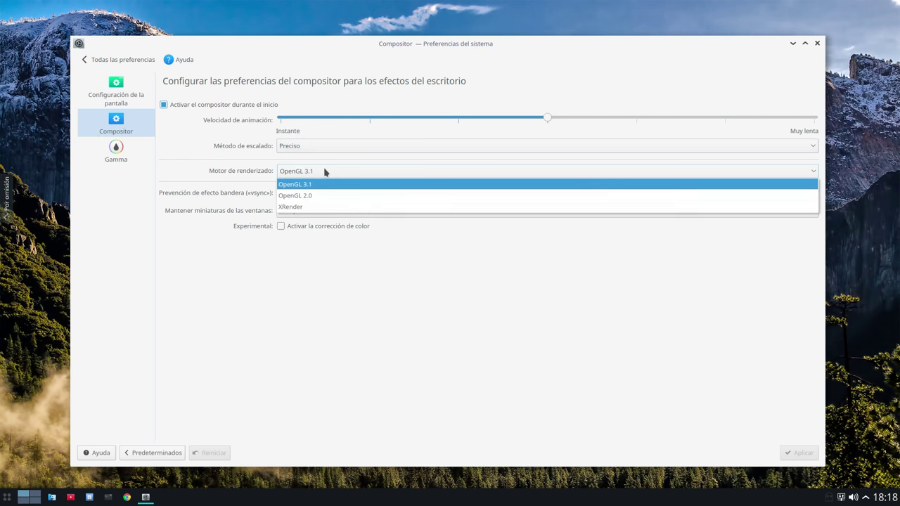
left_click(232, 371)
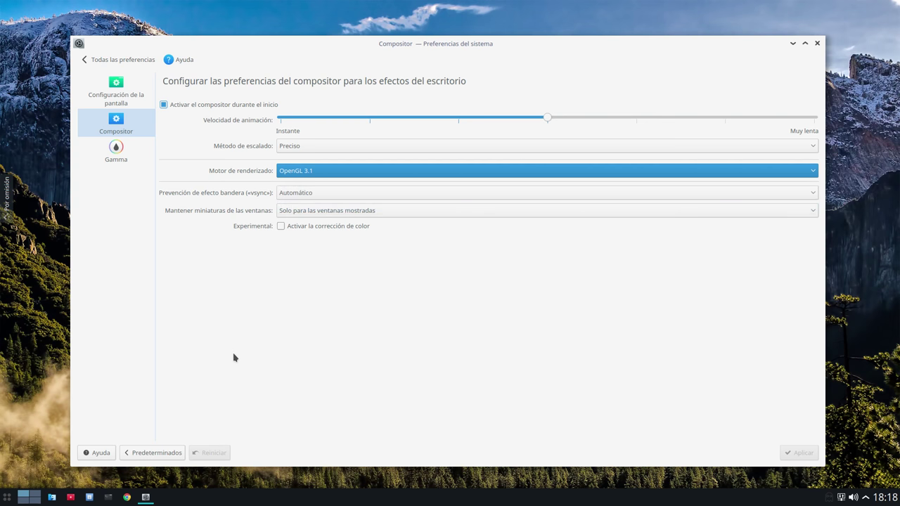
Step: Return to the settings overview, view the Ahorro de energía options under Gestión de energía, and go back to the overview
left_click(115, 61)
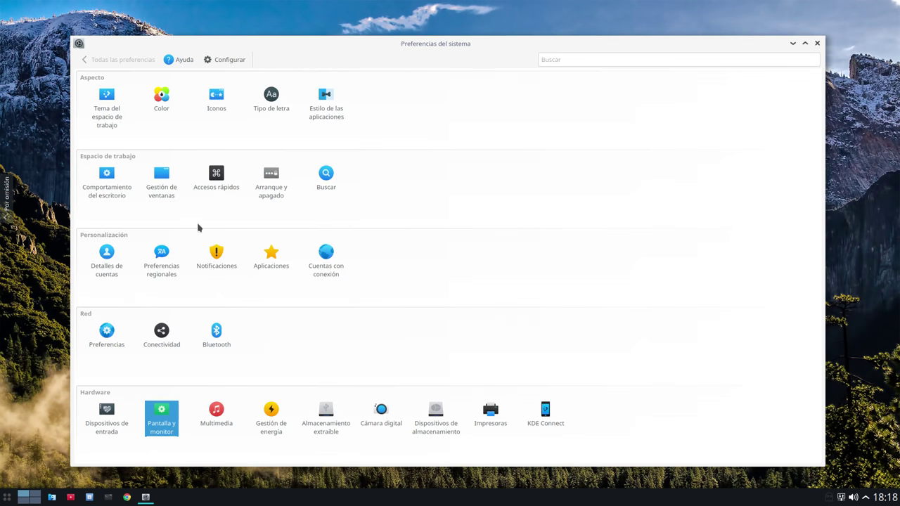
left_click(271, 416)
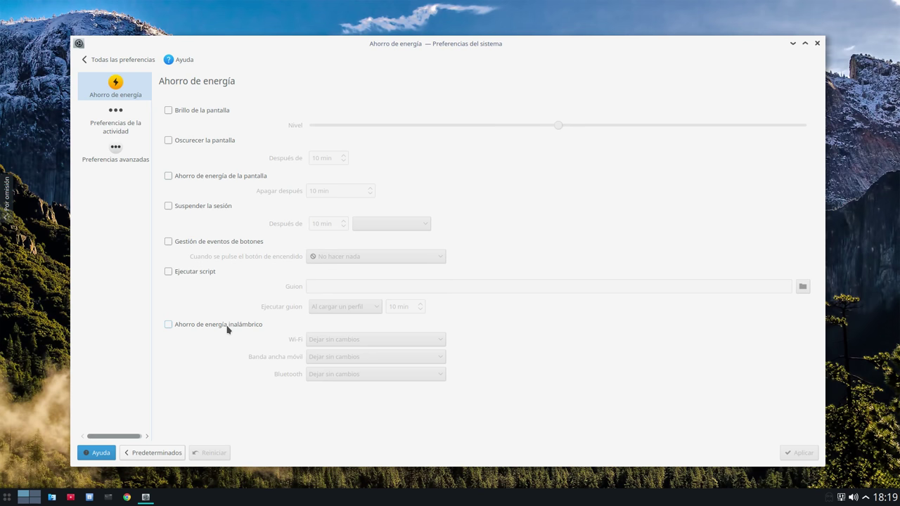
left_click(123, 62)
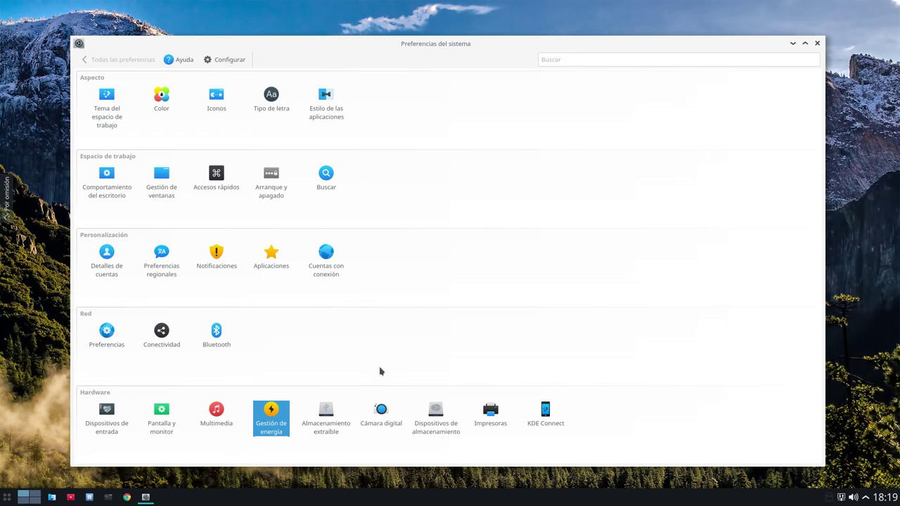
Step: Examine the KDE Connect plugin list for the Nexus 5X device and return to the settings overview
left_click(547, 413)
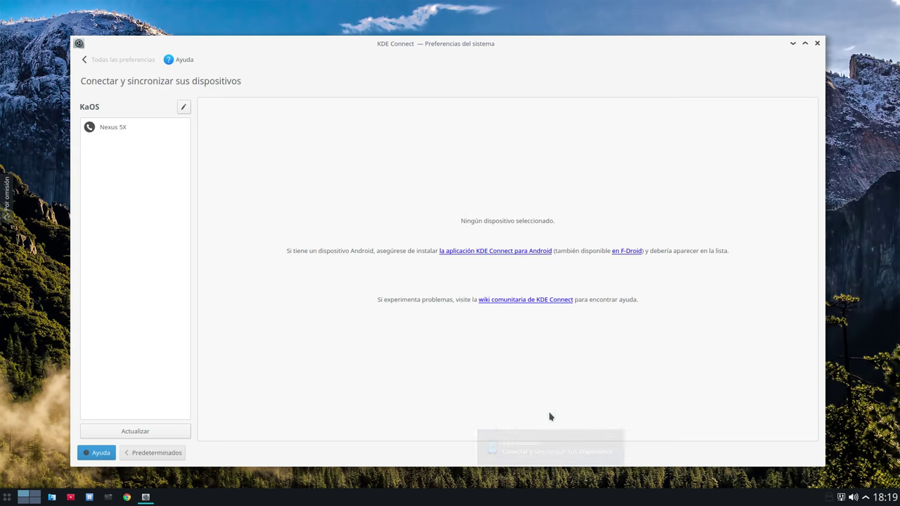
left_click(122, 131)
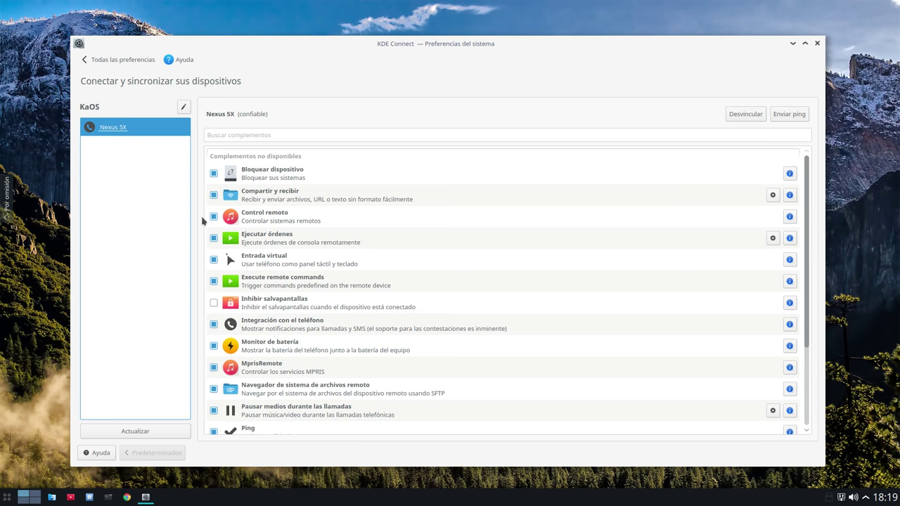
scroll(324, 250, "down", 3)
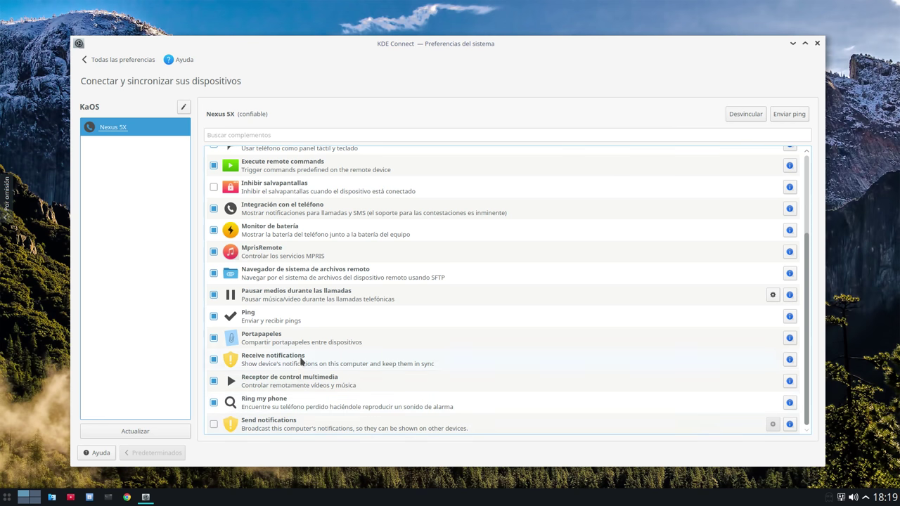
scroll(305, 363, "up", 3)
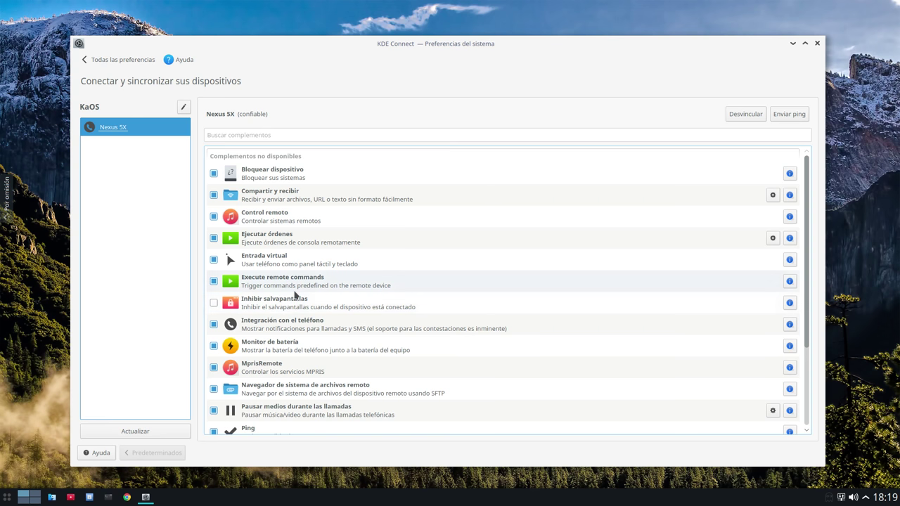
scroll(296, 299, "down", 3)
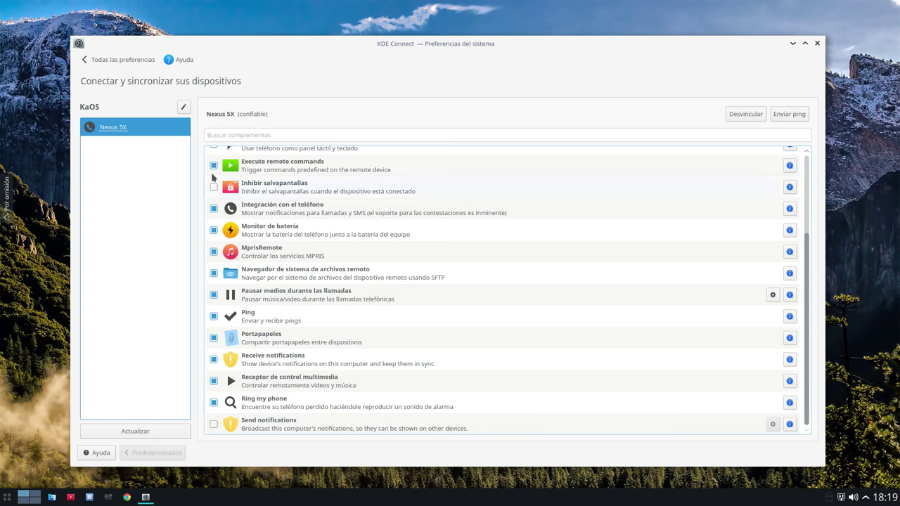
left_click(121, 60)
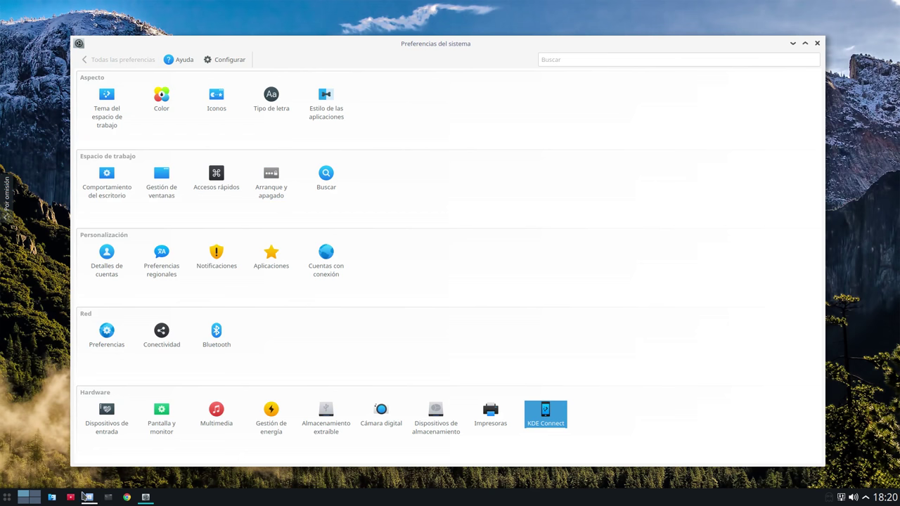
Step: Open the Dolphin file manager, minimize the settings window, move and enlarge the Dolphin window to show its decoration, and minimize it
left_click(54, 498)
left_click(269, 55)
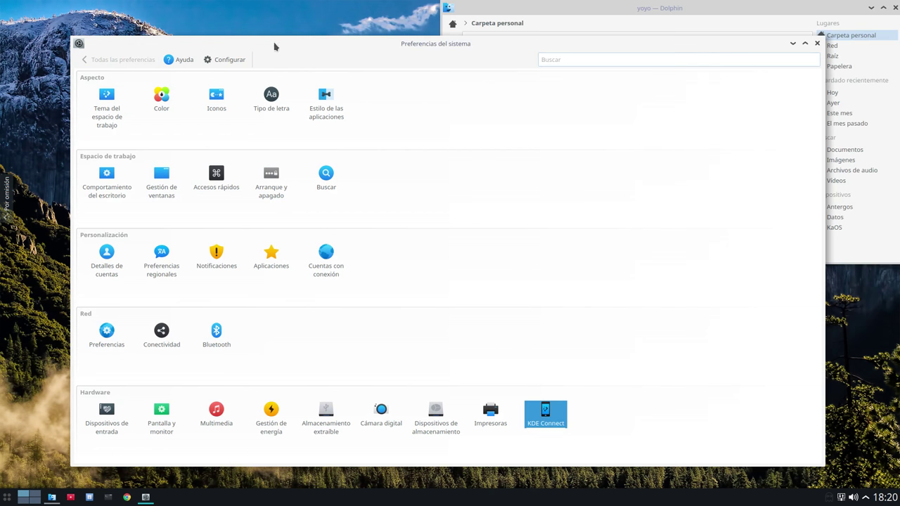
left_click(793, 44)
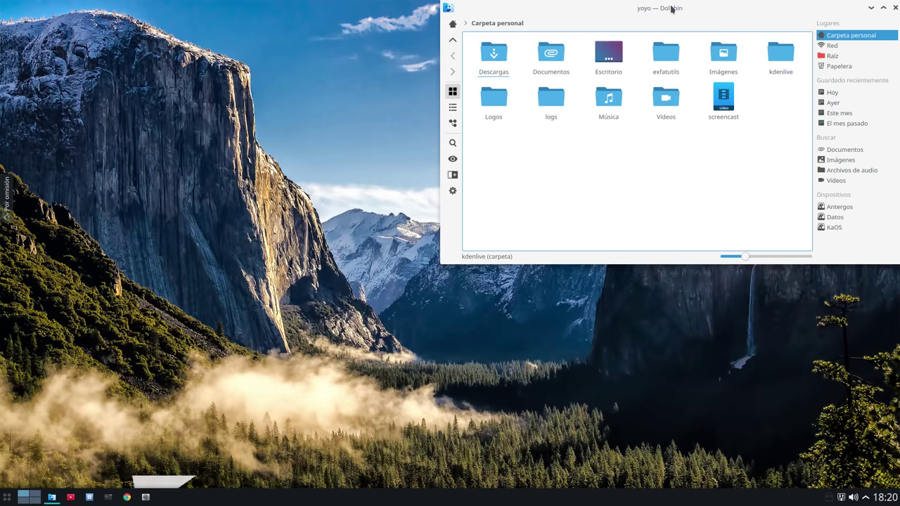
left_click_drag(632, 8, 330, 78)
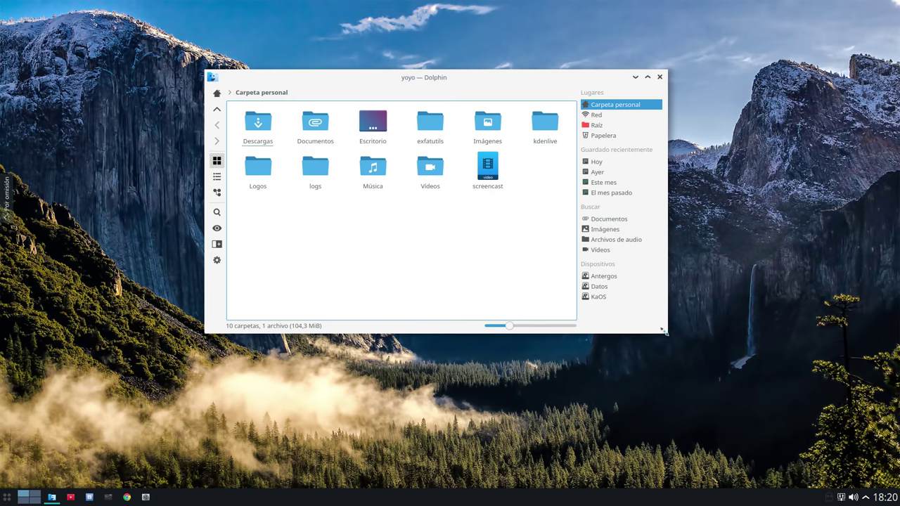
left_click_drag(663, 331, 708, 362)
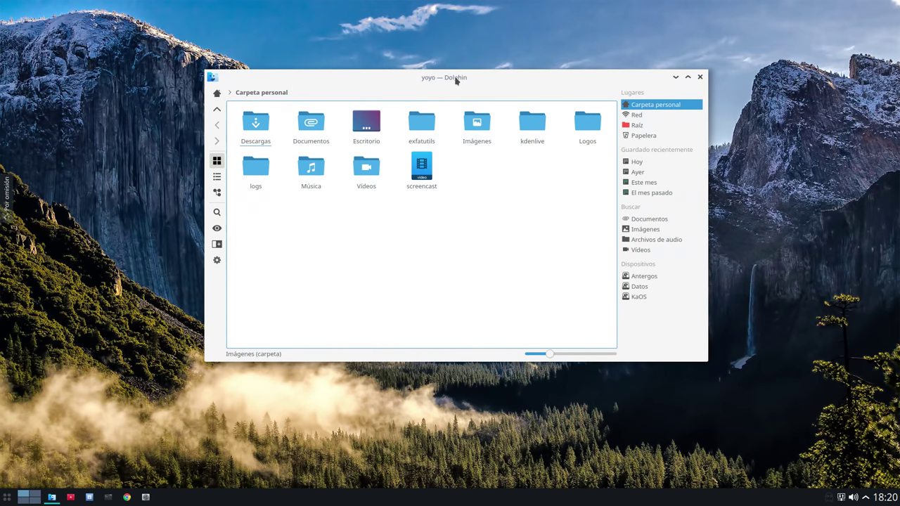
left_click_drag(456, 81, 317, 67)
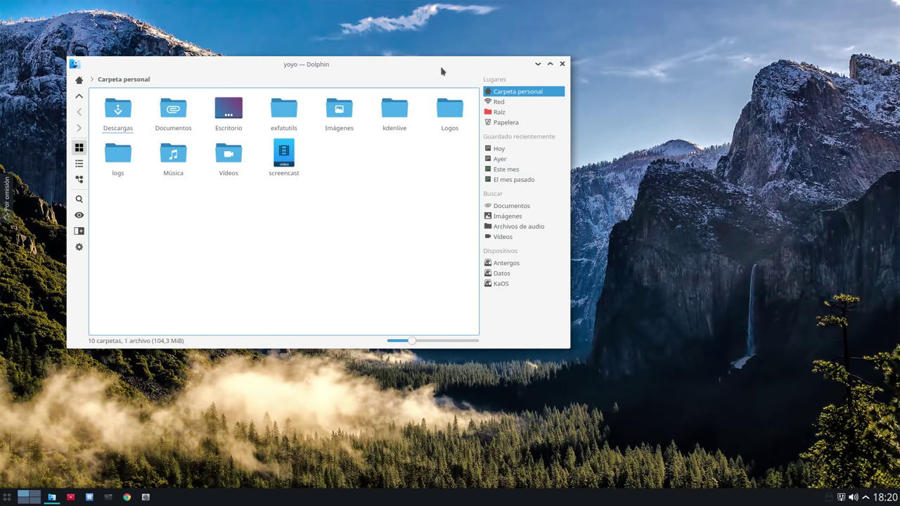
left_click(538, 64)
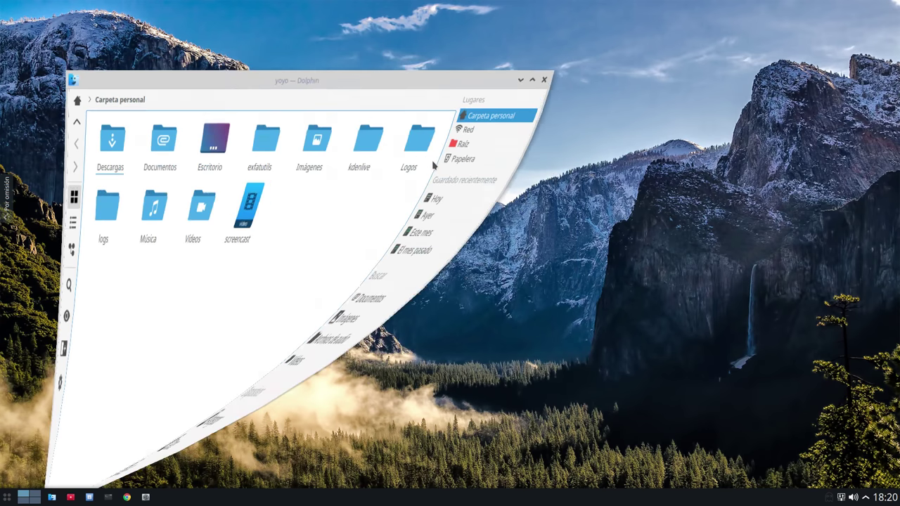
Step: Restore the system settings, view Decoración de ventanas and Estilo de aplicaciones de GNOME (GTK) under Estilo de las aplicaciones, and close the settings window
left_click(145, 498)
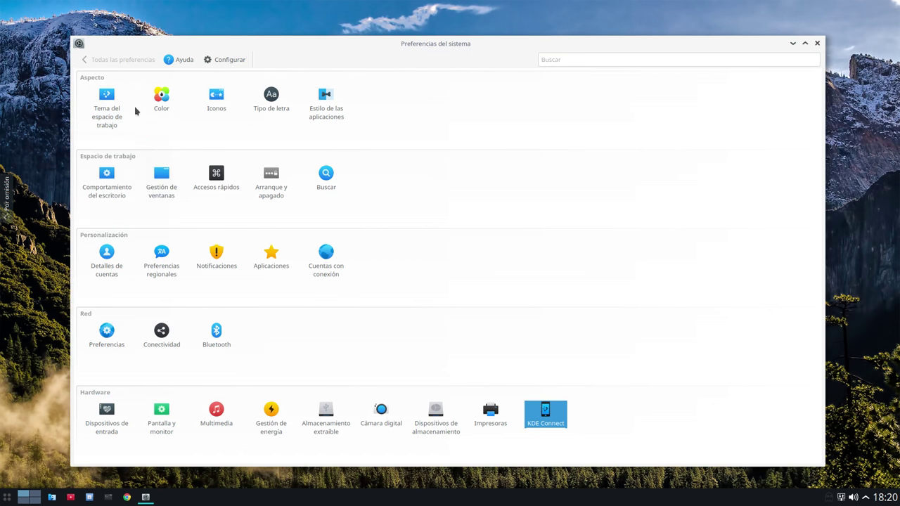
left_click(332, 106)
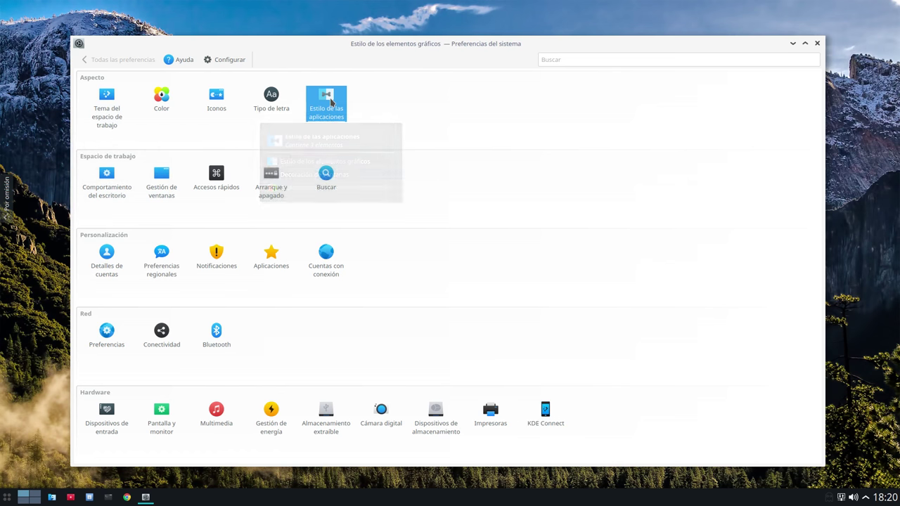
left_click(118, 123)
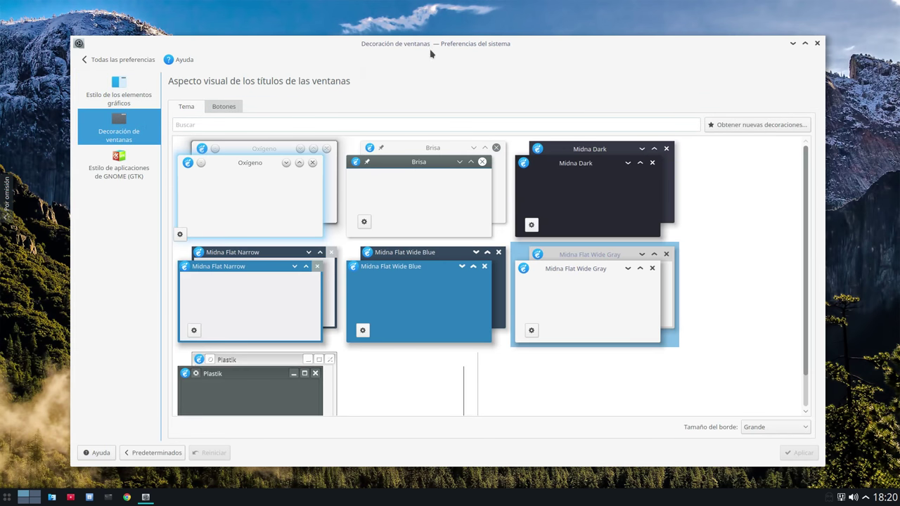
left_click_drag(430, 49, 403, 28)
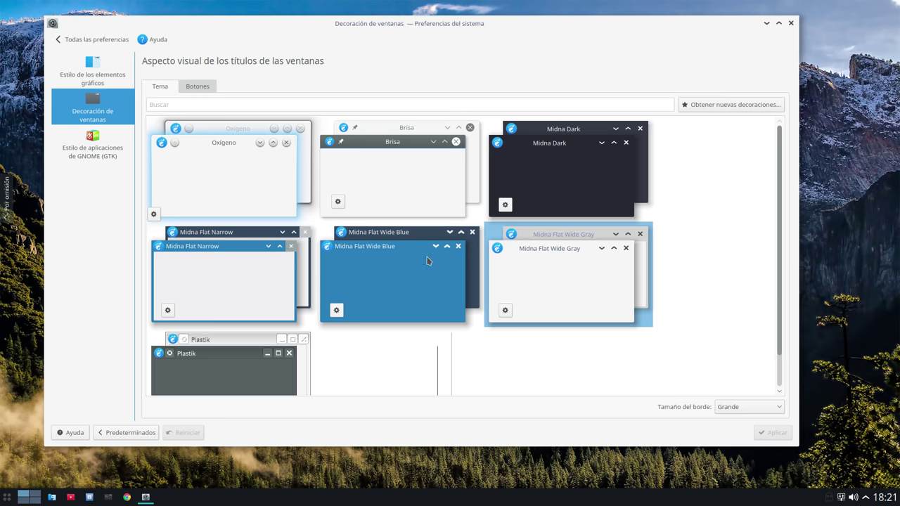
left_click(97, 141)
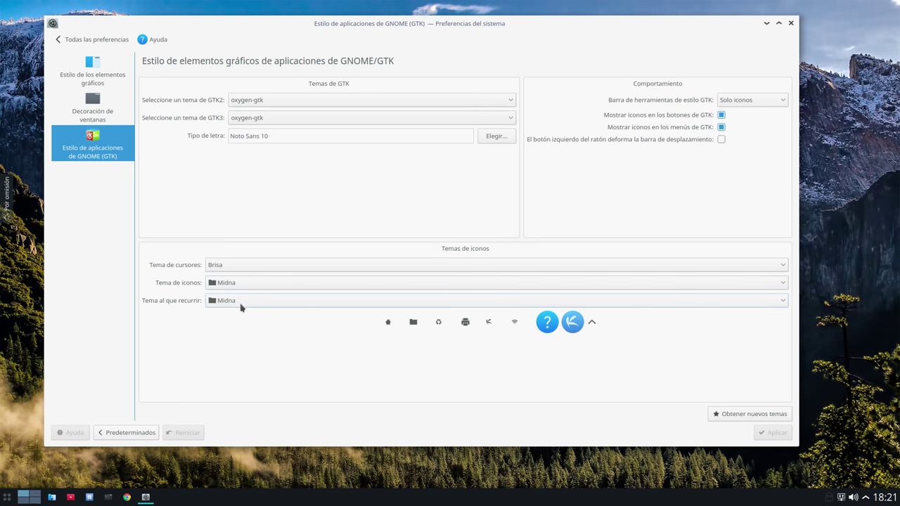
left_click(105, 39)
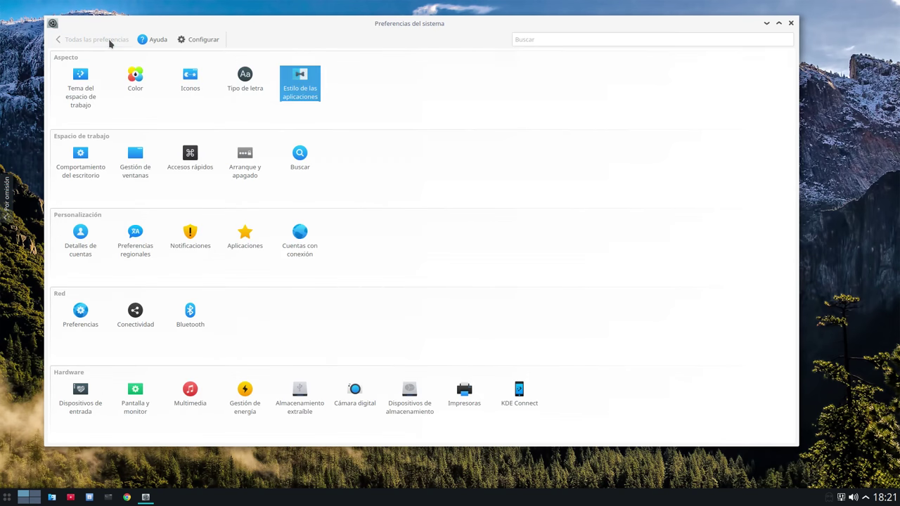
left_click(790, 22)
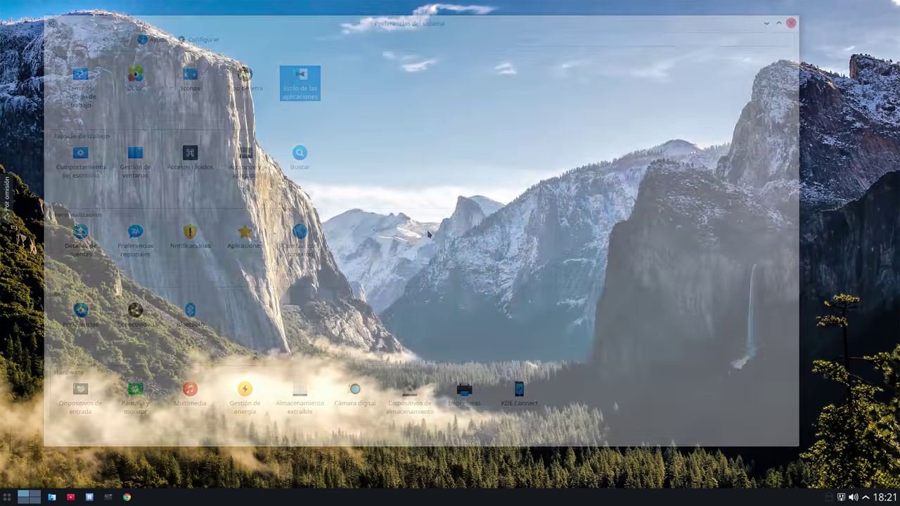
Step: Switch to the Konsole terminal, review the inxi and screenfetch output while repositioning the window, and minimize it
left_click(109, 498)
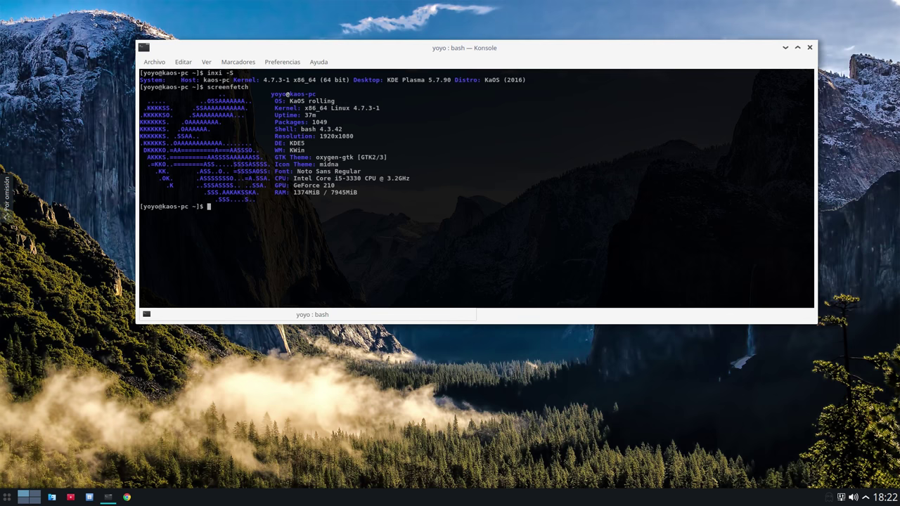
left_click_drag(497, 51, 375, 54)
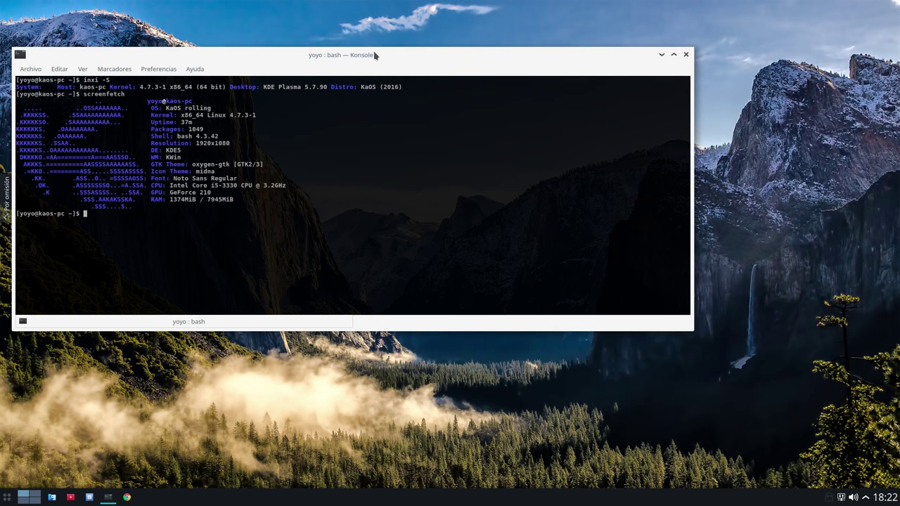
left_click_drag(374, 52, 431, 52)
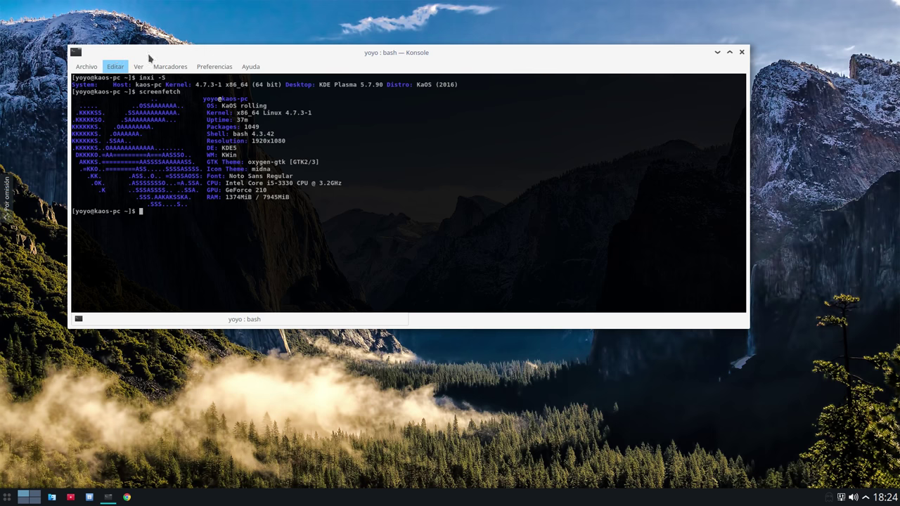
left_click_drag(633, 64, 641, 96)
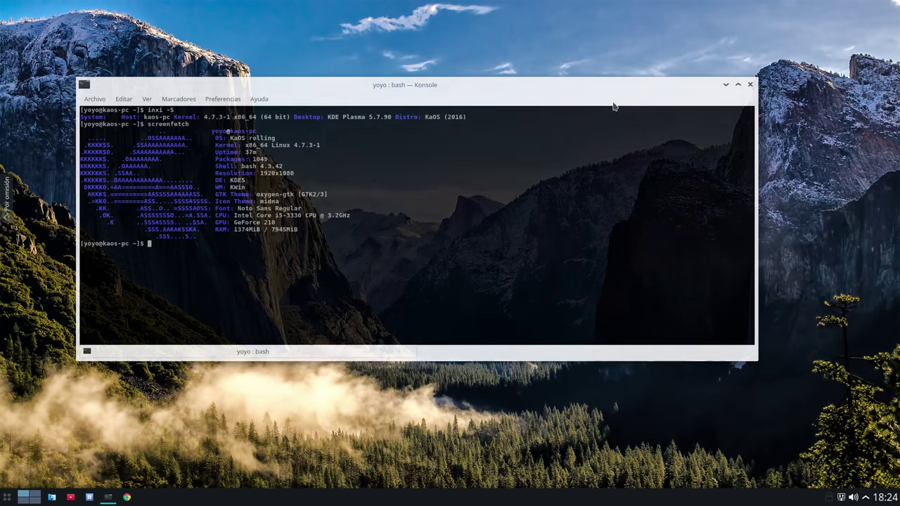
left_click(725, 84)
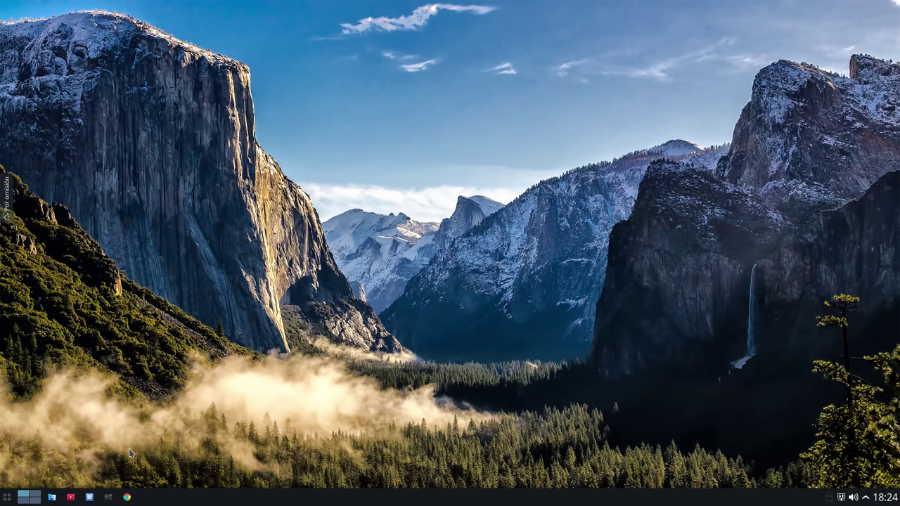
Step: Launch the Octopi package manager and search its packages for "linux"
left_click(7, 498)
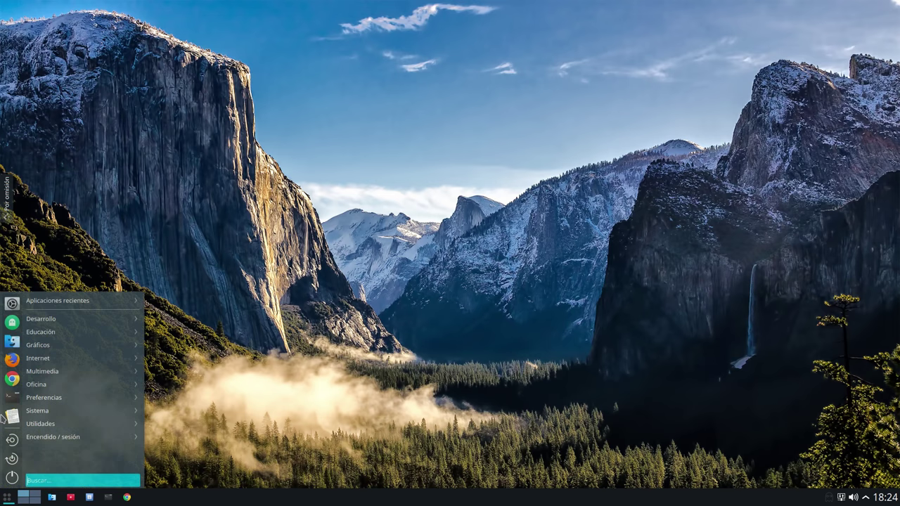
left_click(12, 322)
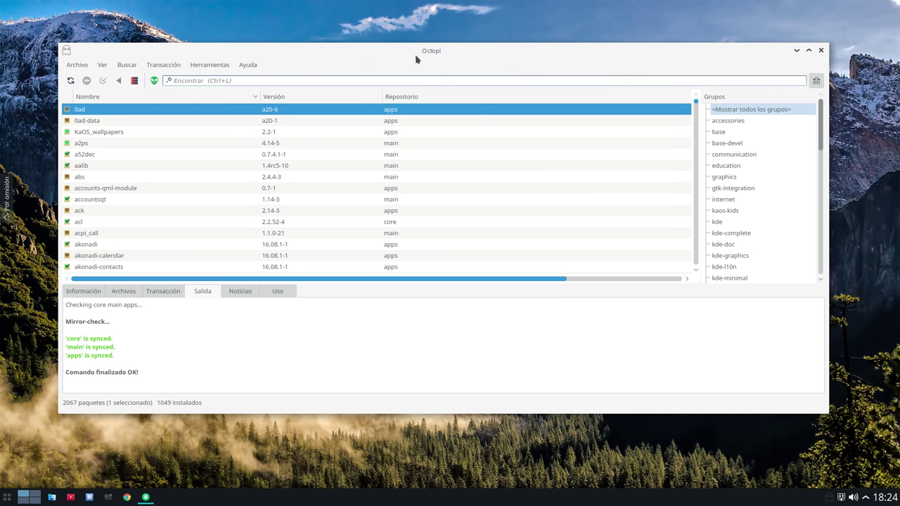
left_click_drag(414, 62, 404, 51)
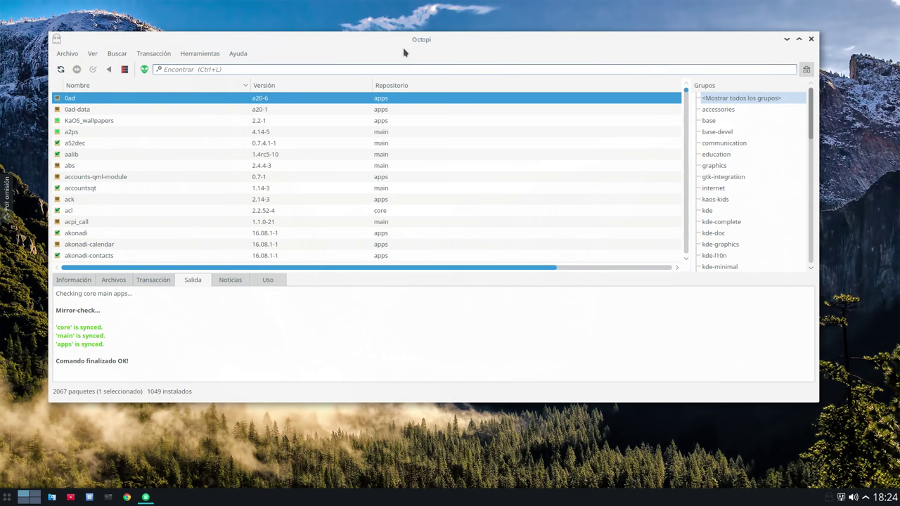
left_click(176, 71)
type("linux")
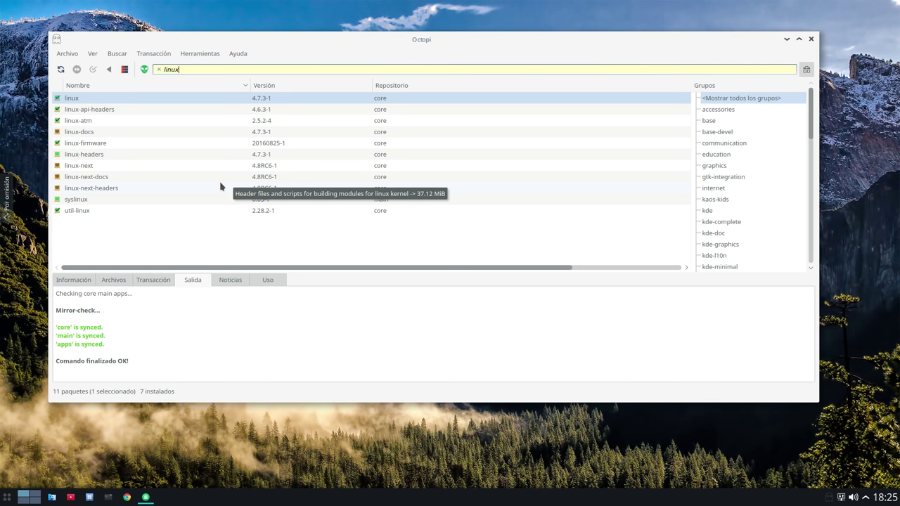
Step: Search the Octopi packages for "nvidia" and highlight the nvidia-340xx and nvidia-340xx-settings entries in turn
left_click_drag(182, 69, 161, 70)
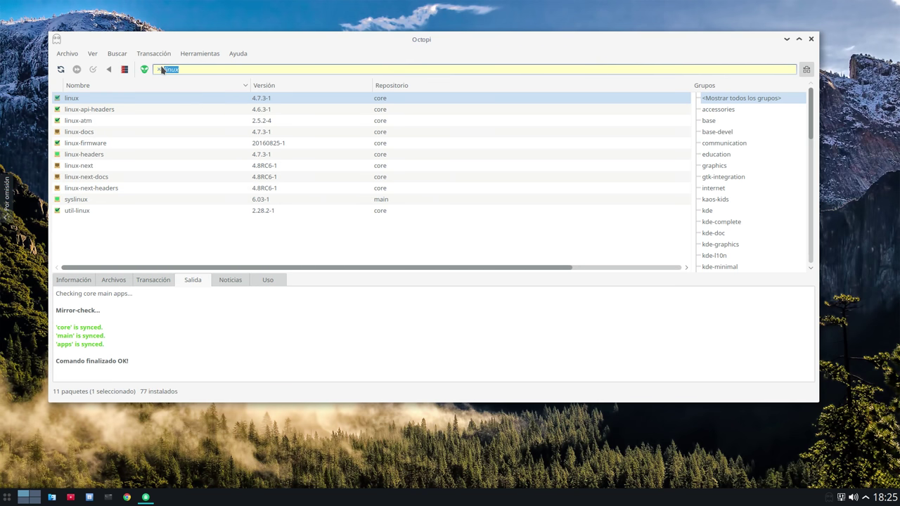
type("nvidia")
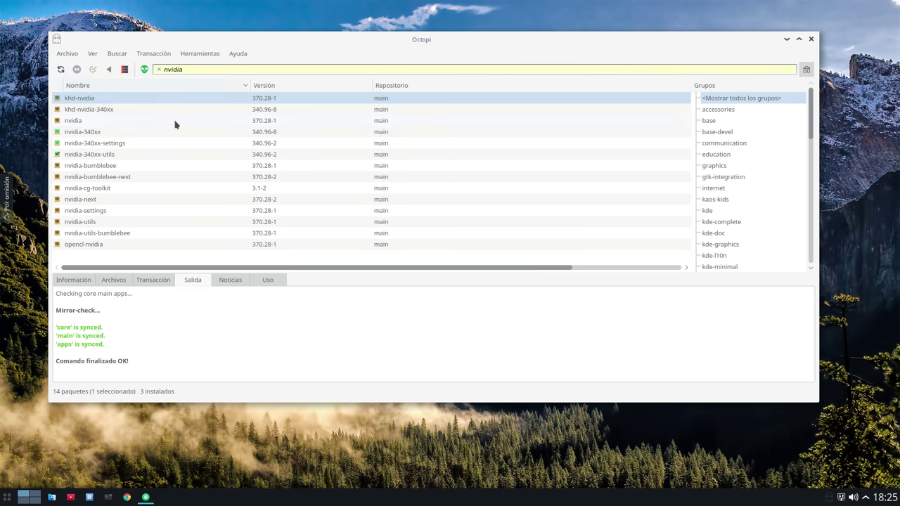
left_click(94, 134)
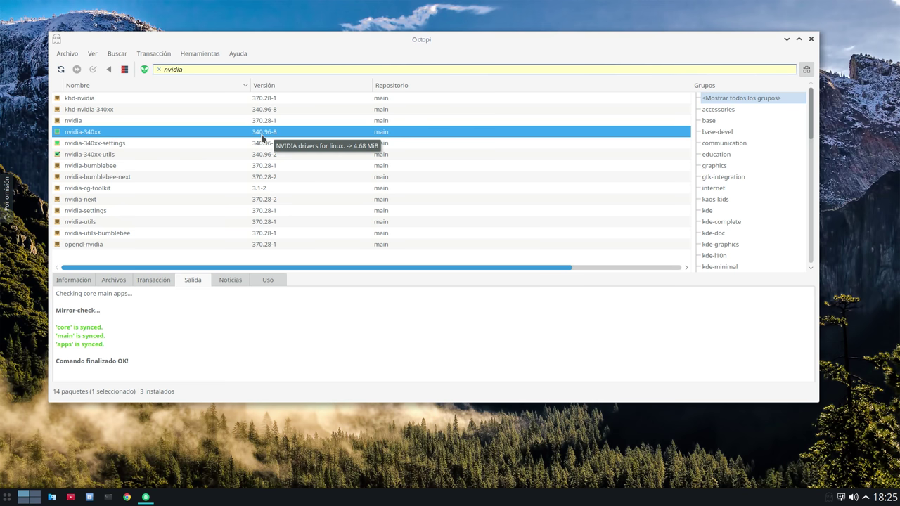
left_click(118, 144)
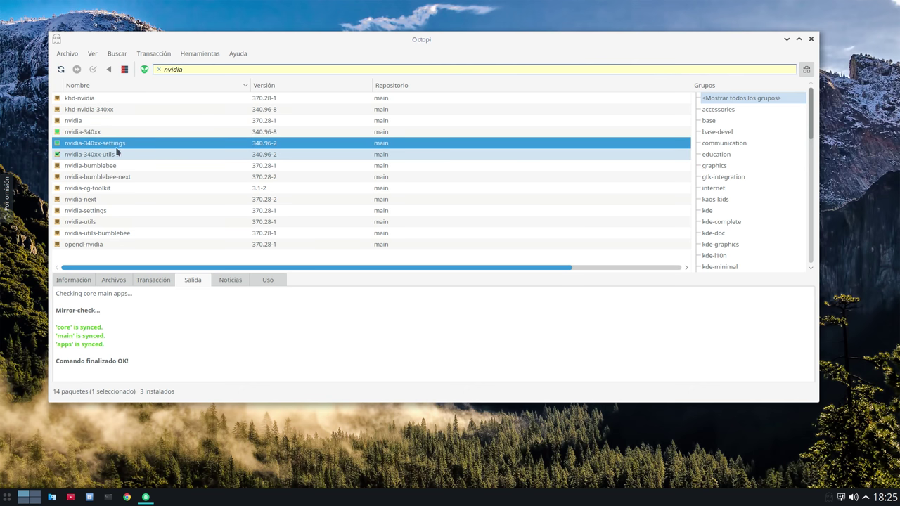
Step: Highlight the nvidia-340xx-utils and nvidia-340xx-settings packages in turn and reposition the Octopi window
left_click(91, 135)
left_click(92, 155)
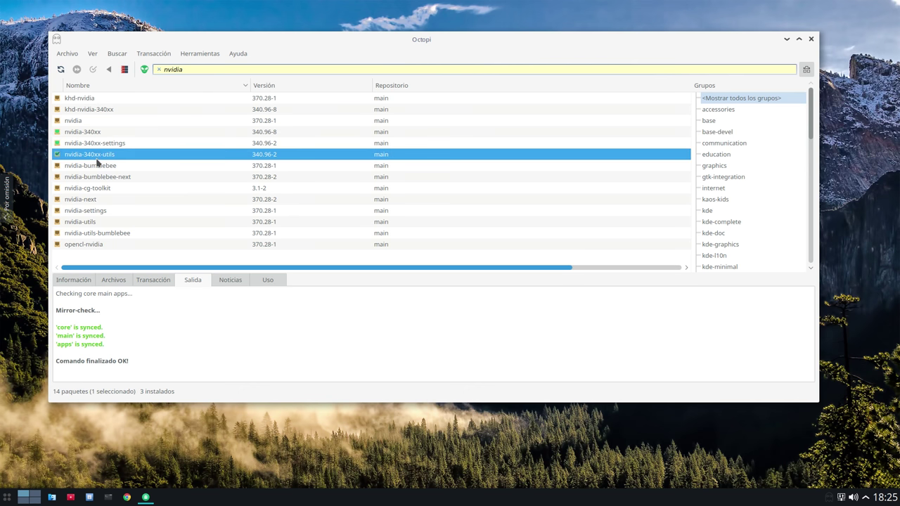
left_click(116, 145)
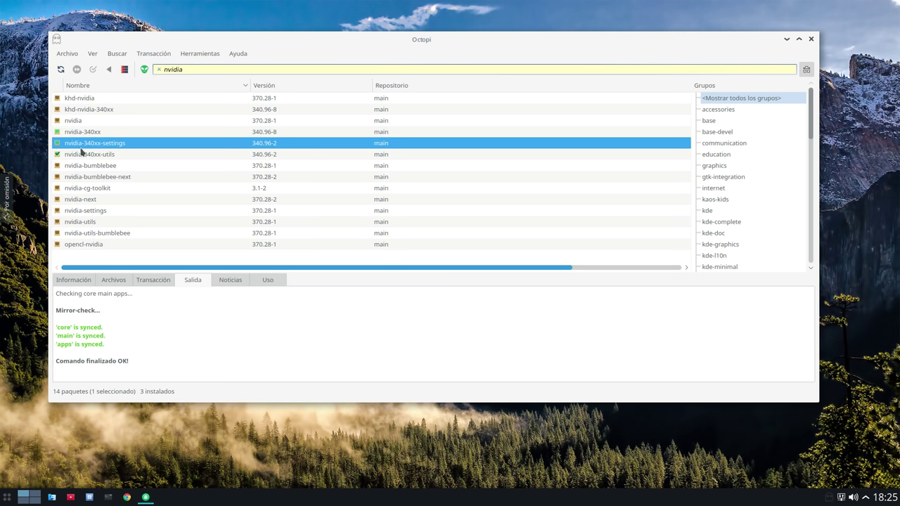
mouse_move(100, 147)
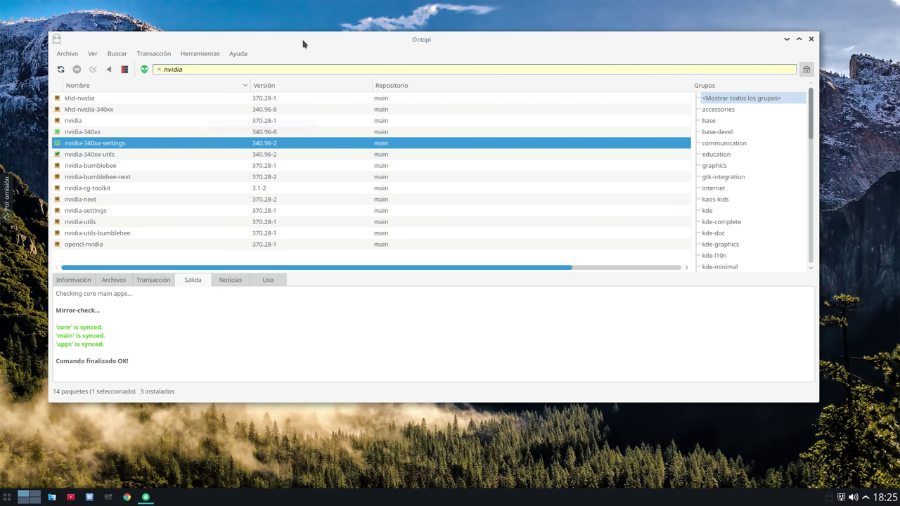
left_click_drag(301, 42, 313, 43)
left_click_drag(389, 41, 405, 68)
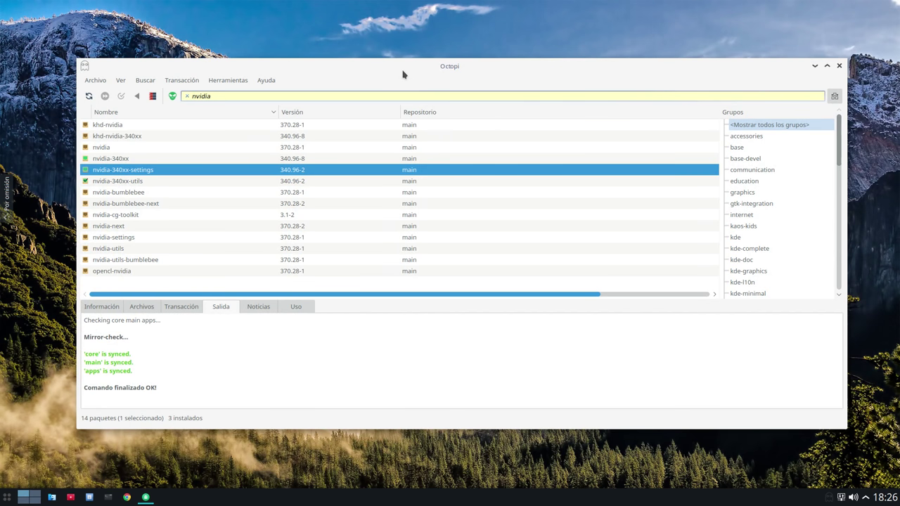
Step: Search the Octopi packages for "intel" and minimize the package manager
double_click(197, 97)
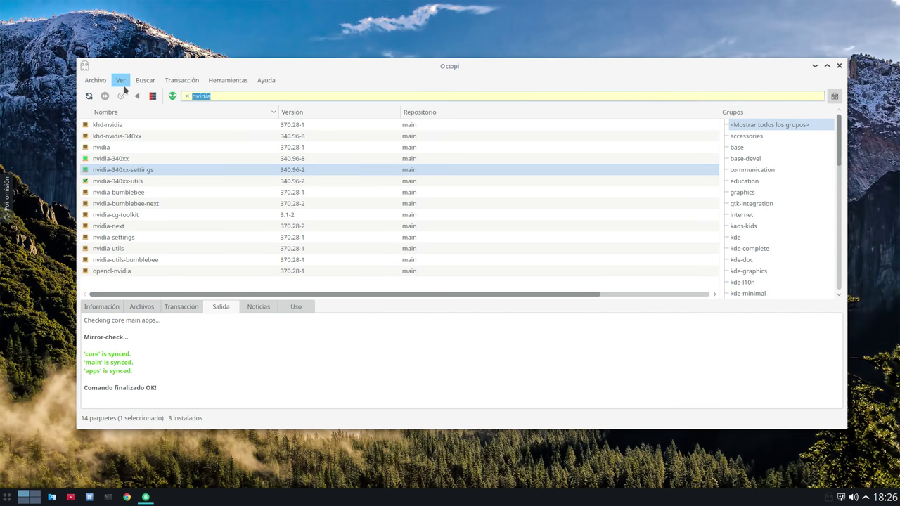
type("intel")
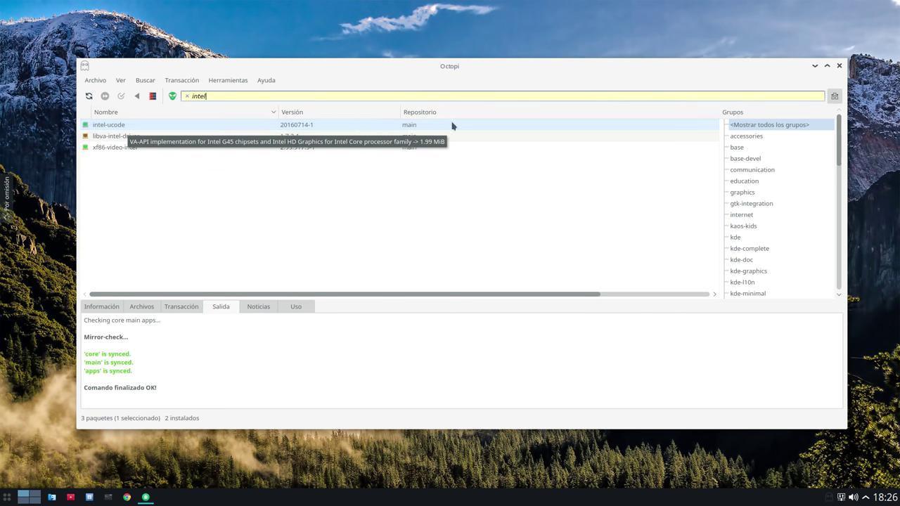
left_click(814, 66)
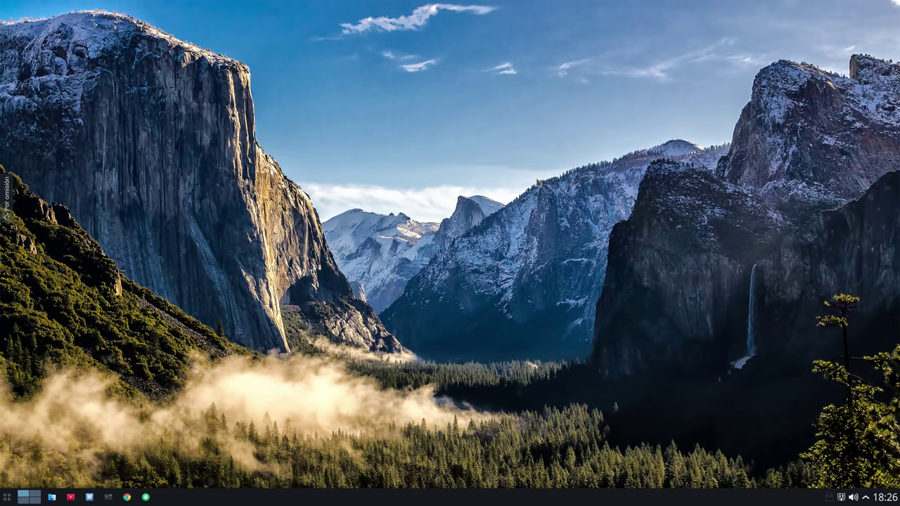
Step: Restore the KInfocenter and SimpleScreenRecorder windows, review the system information, and minimize KInfocenter
left_click(91, 498)
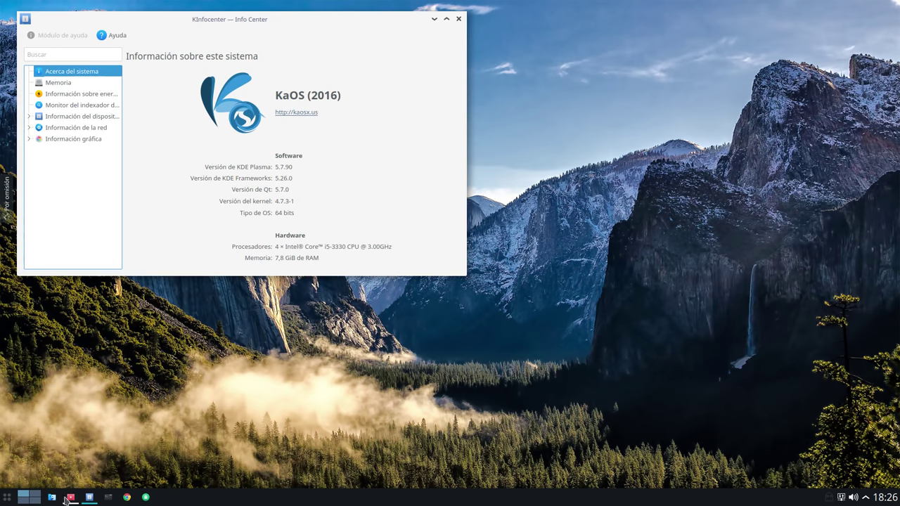
left_click(70, 499)
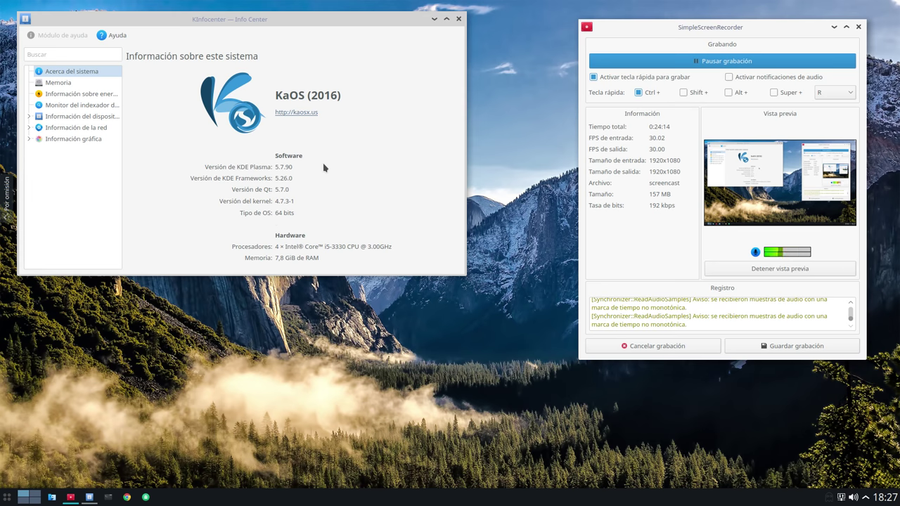
left_click(435, 19)
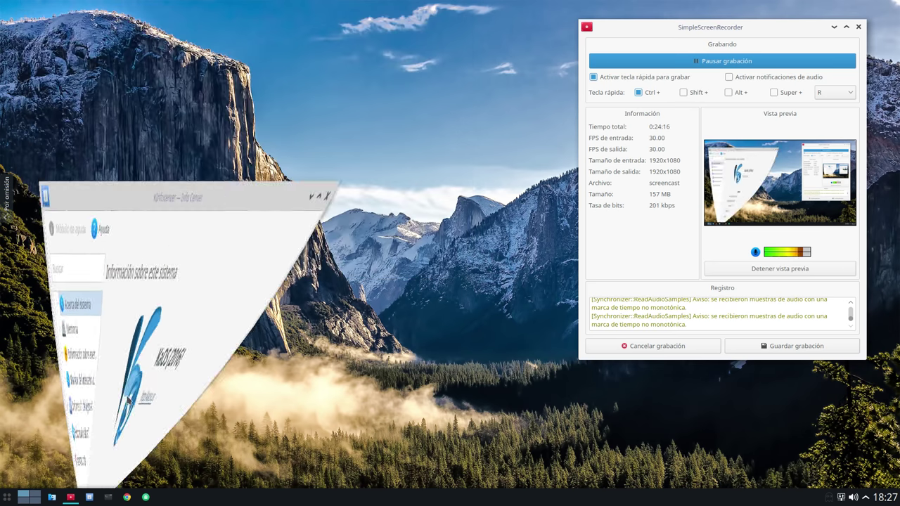
Step: Show the Dolphin file manager's home folder, view and dismiss the desktop toolbox options, and reposition the Dolphin window
left_click(51, 497)
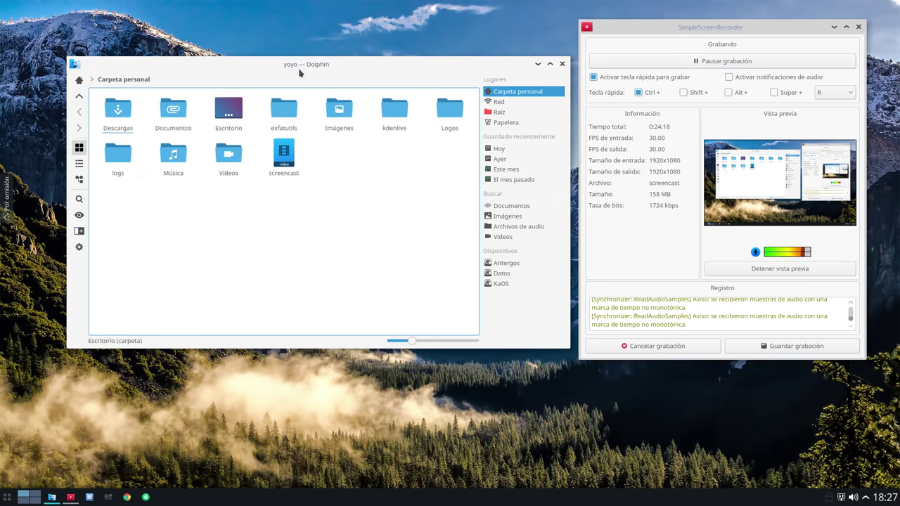
left_click_drag(300, 73, 272, 52)
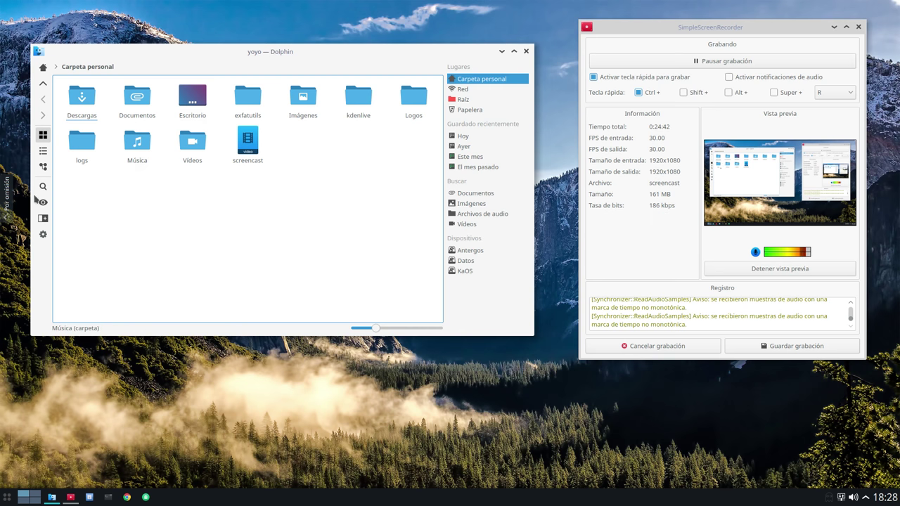
left_click(6, 218)
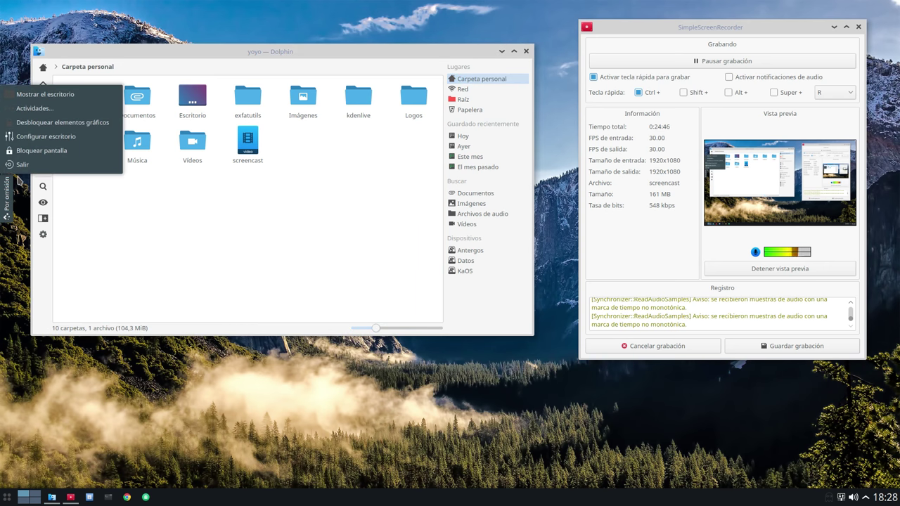
left_click(9, 249)
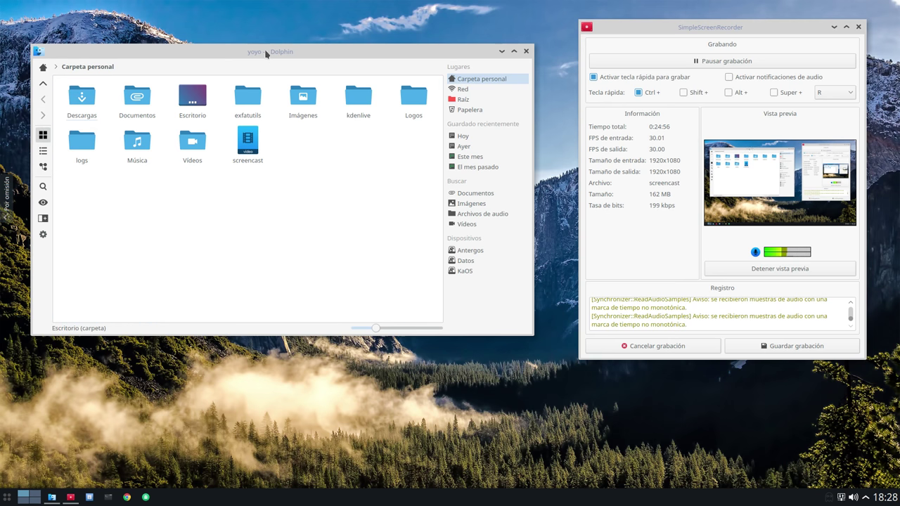
left_click_drag(266, 54, 271, 23)
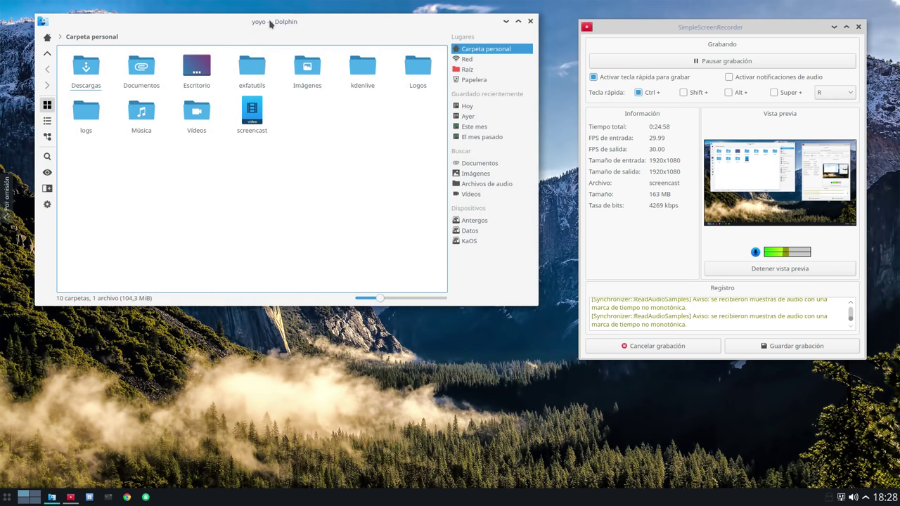